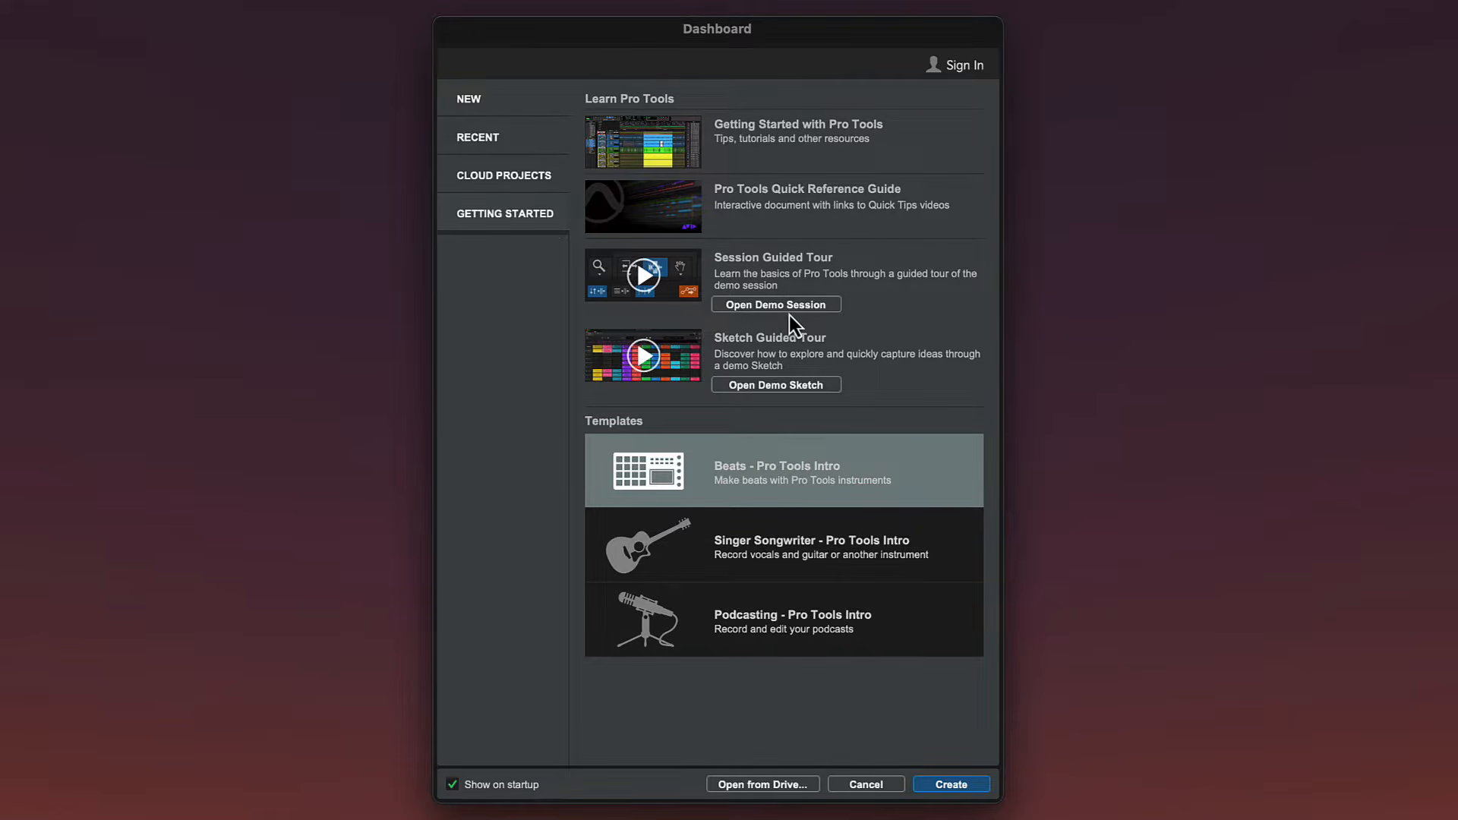
Open the Session Guided Tour demo session and play it back with the Mix window shown
click(789, 306)
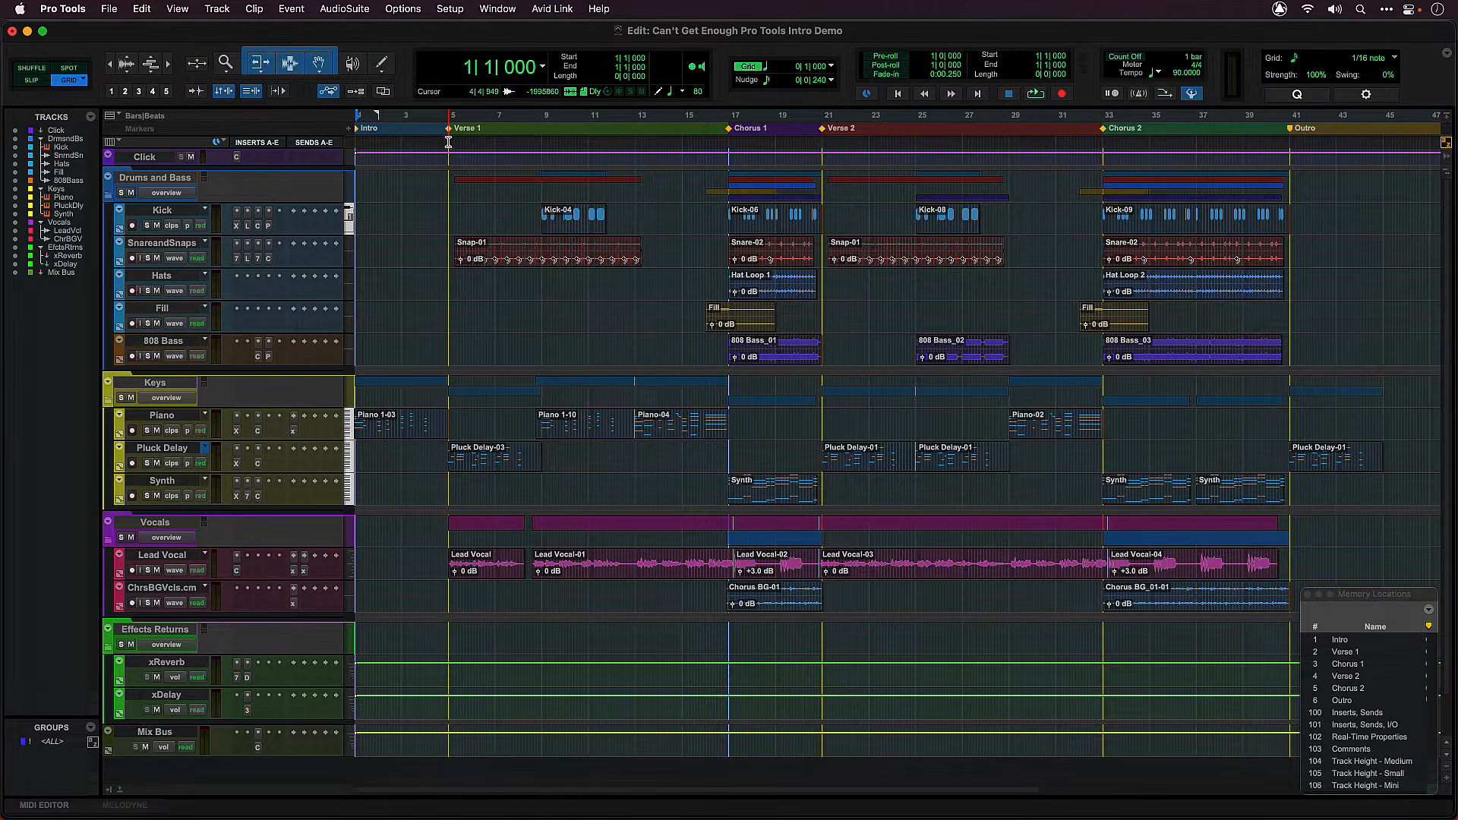
key(space)
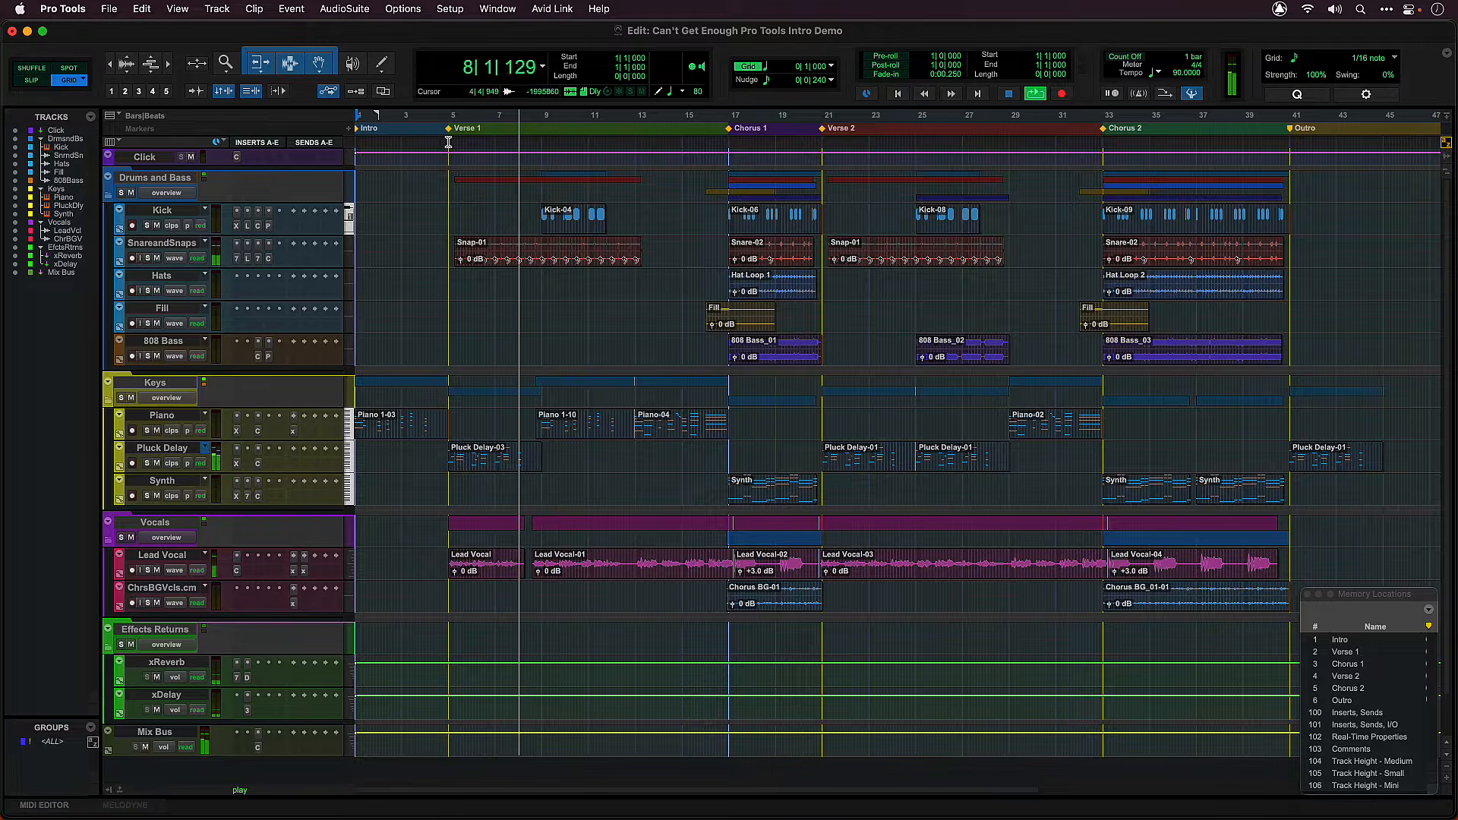
key(super+equal)
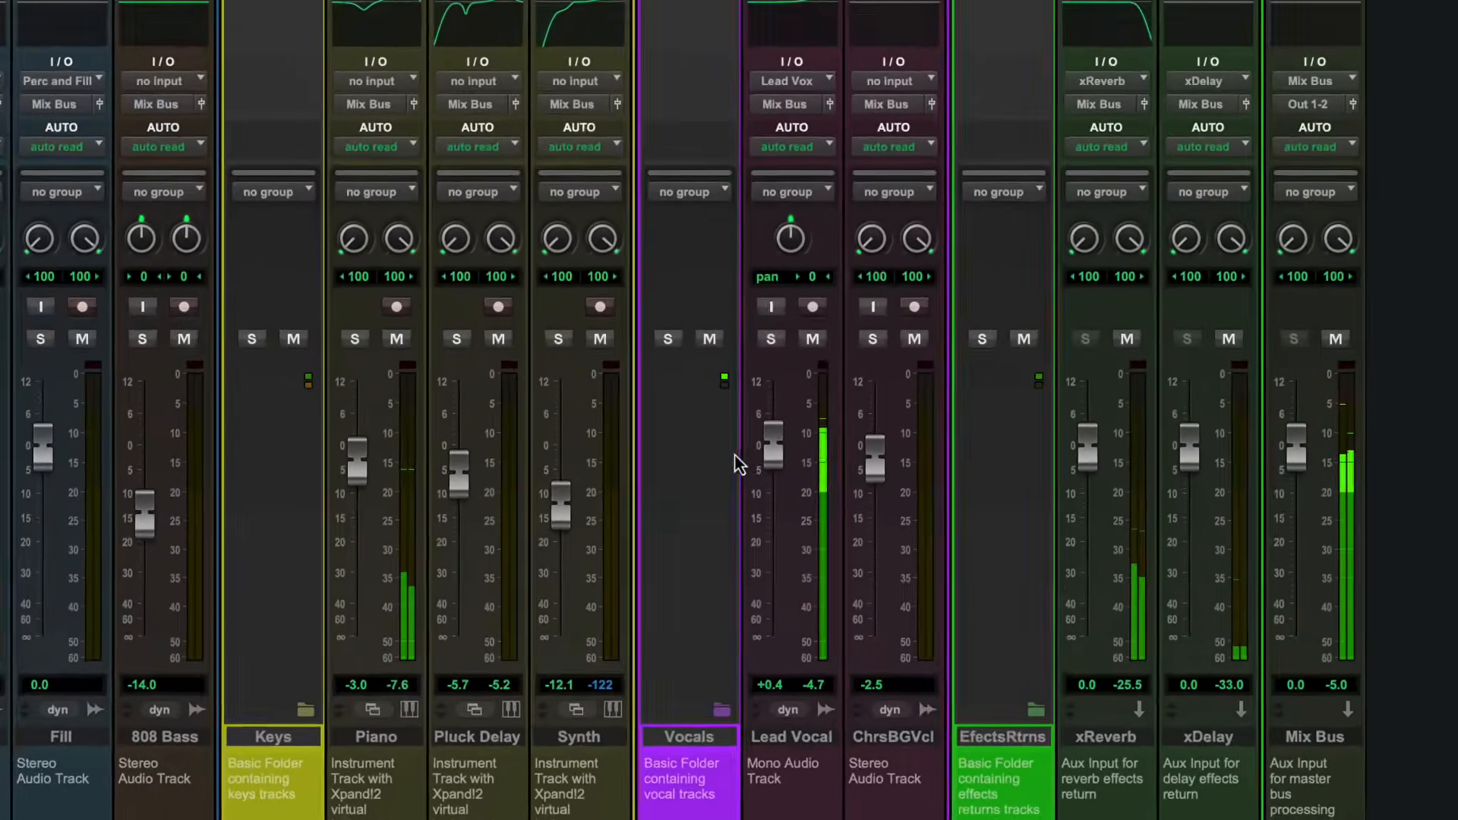
Examine the Lead Vocal channel's options for an empty insert slot and its xReverb send controls
drag(767, 492, 774, 469)
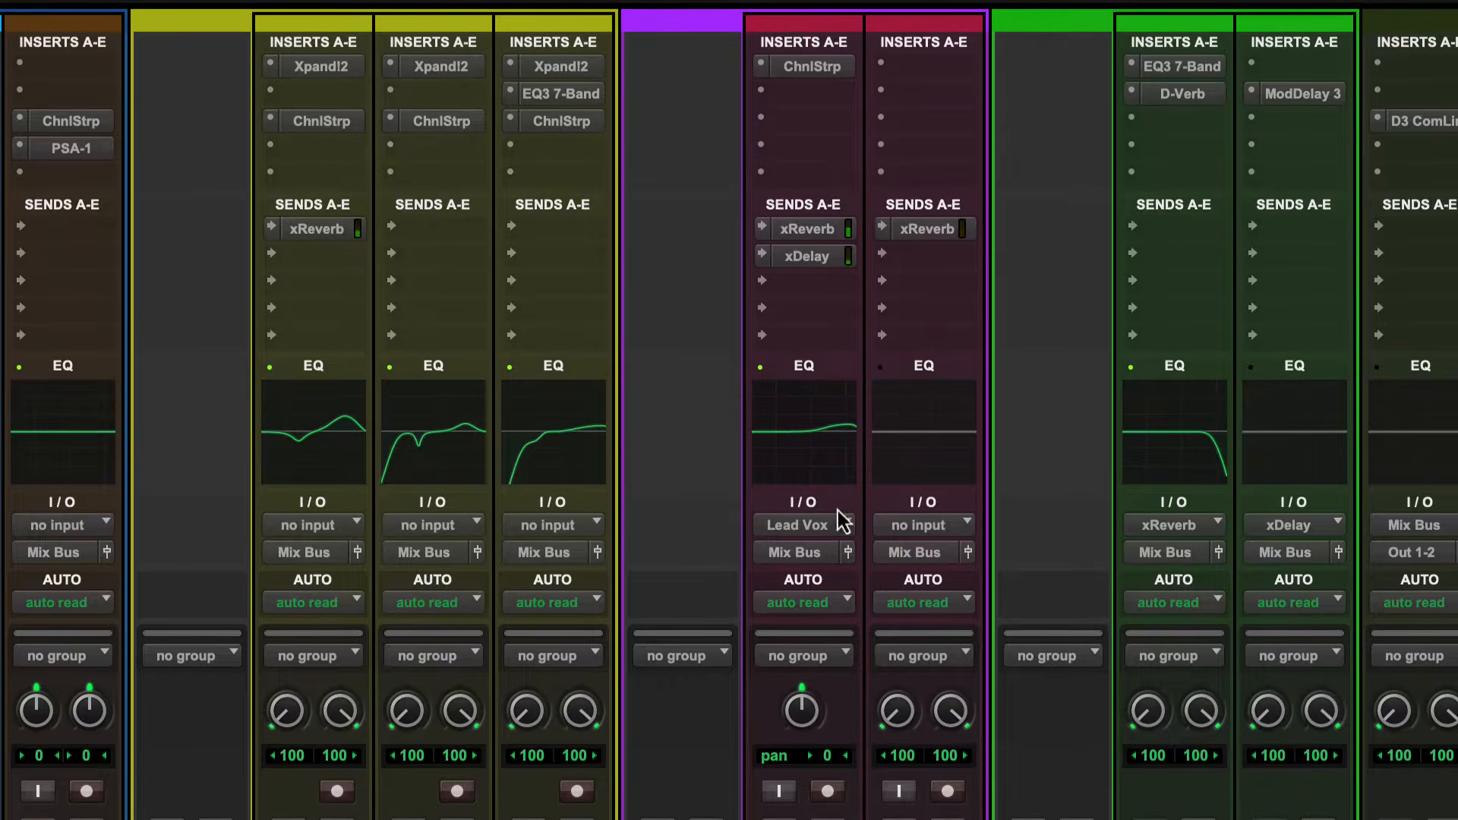
click(763, 92)
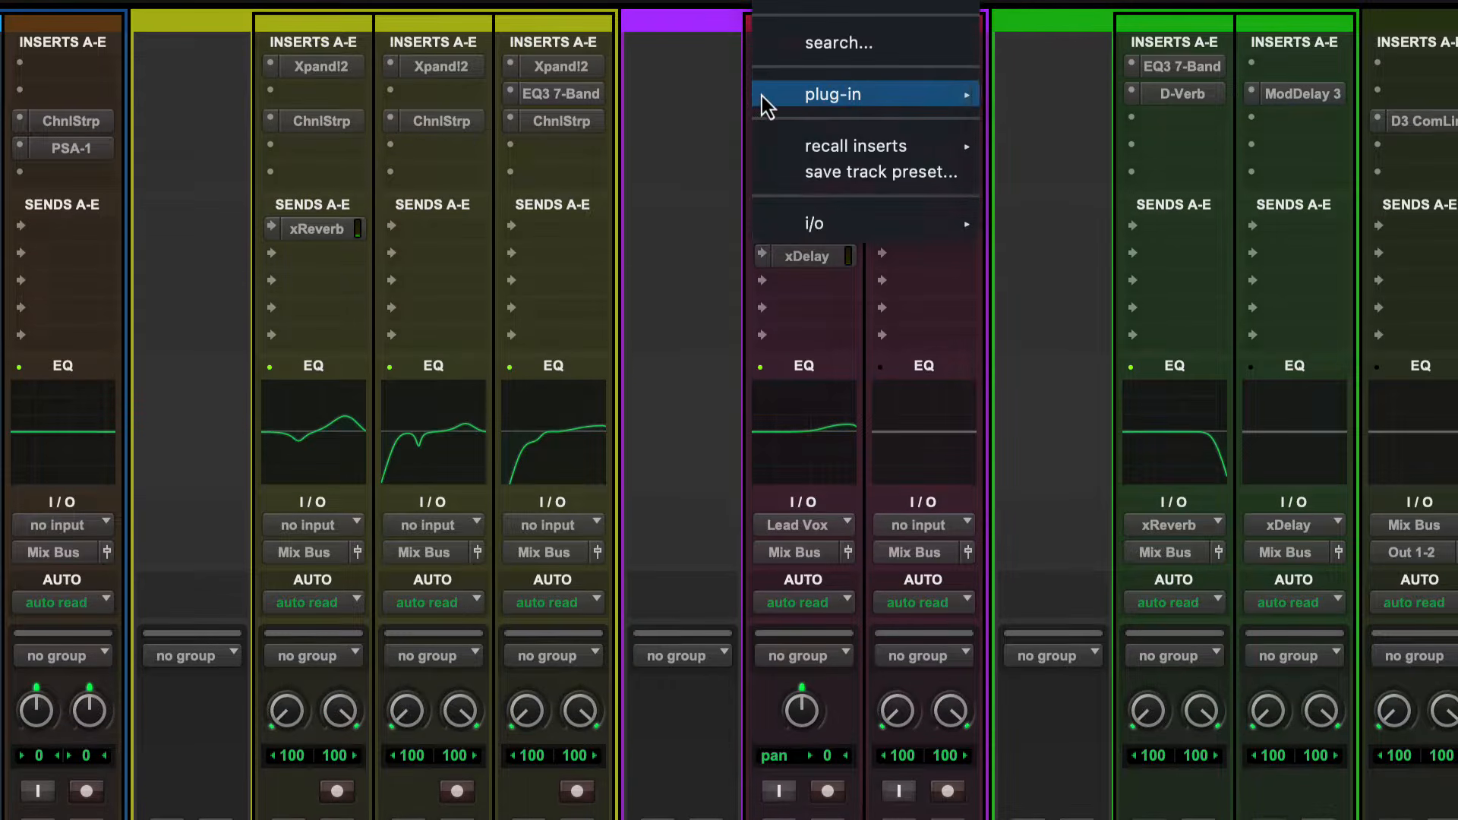
click(695, 86)
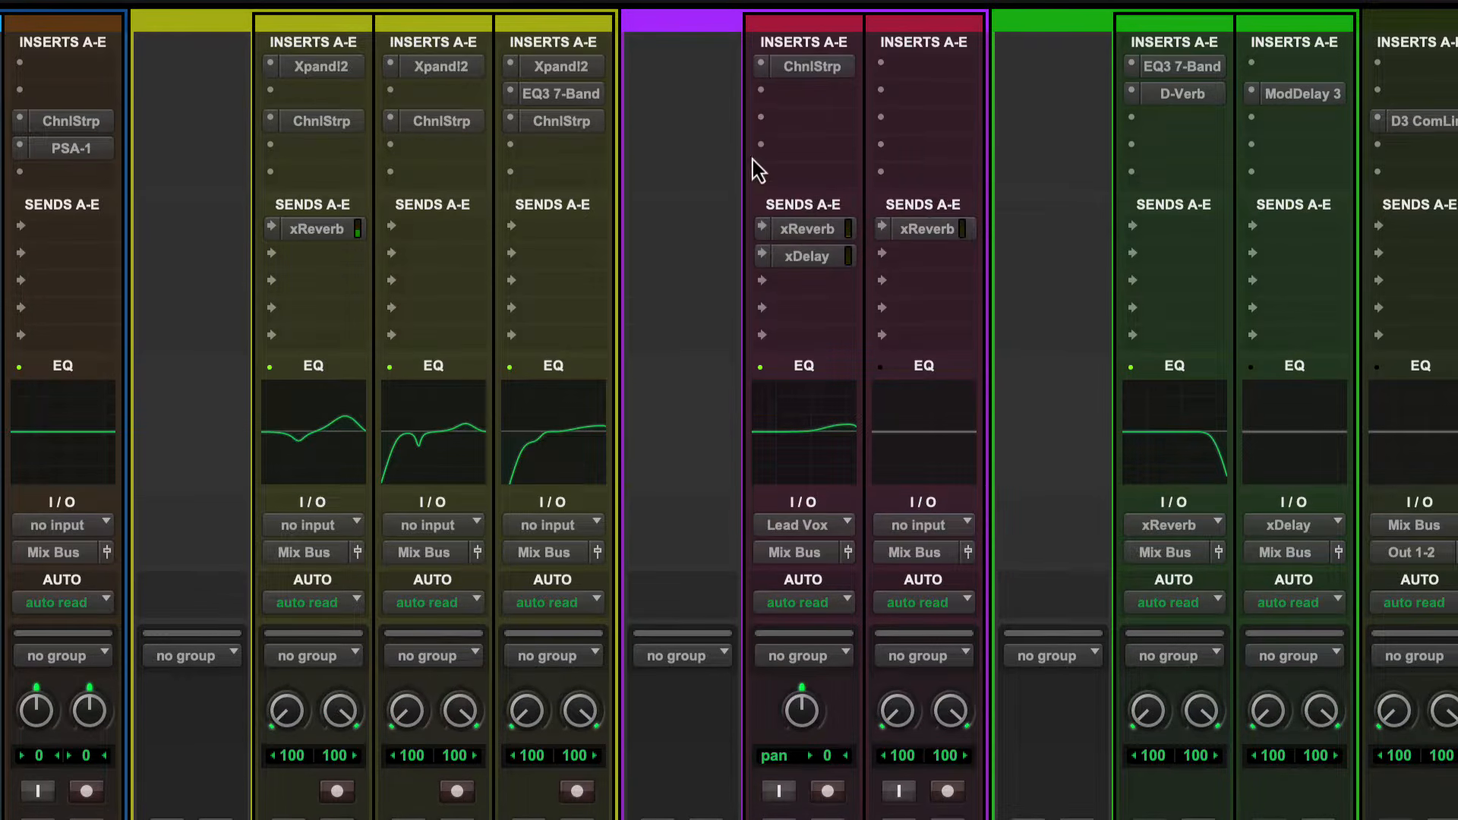
click(812, 233)
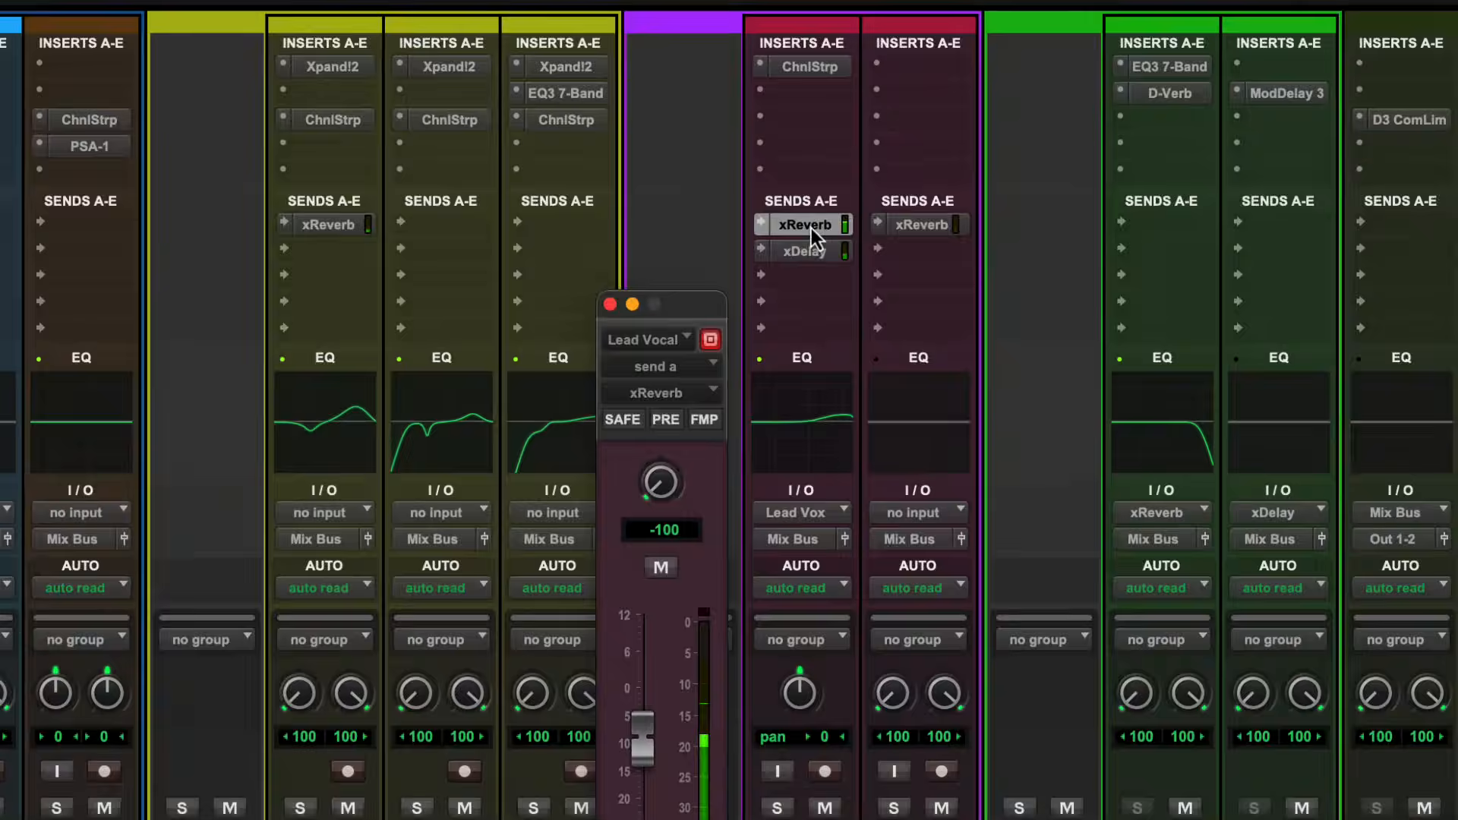
click(811, 233)
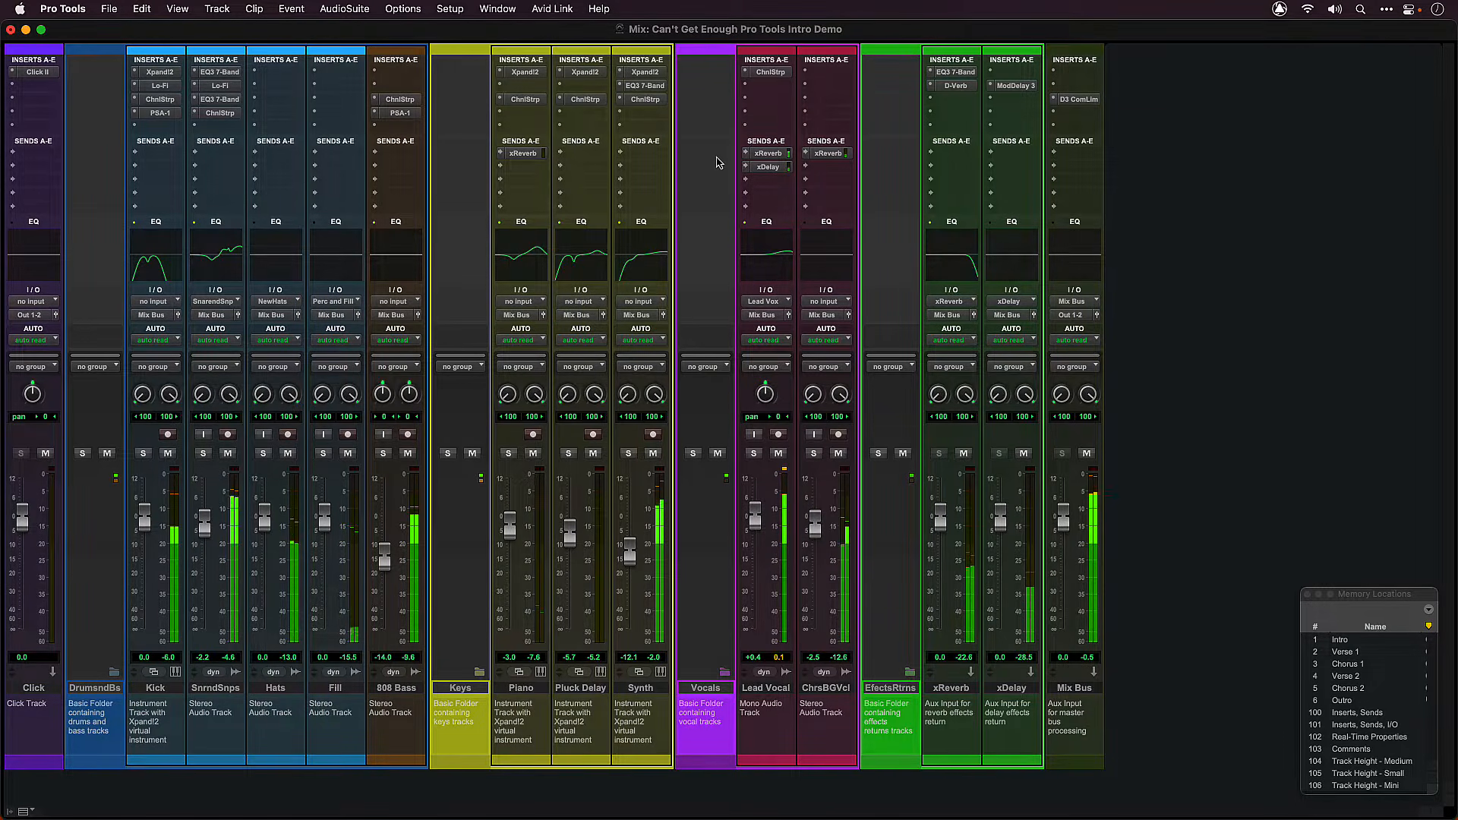
Return to the Edit window and zoom the timeline to fit the arrangement from Intro to Outro
key(super+equal)
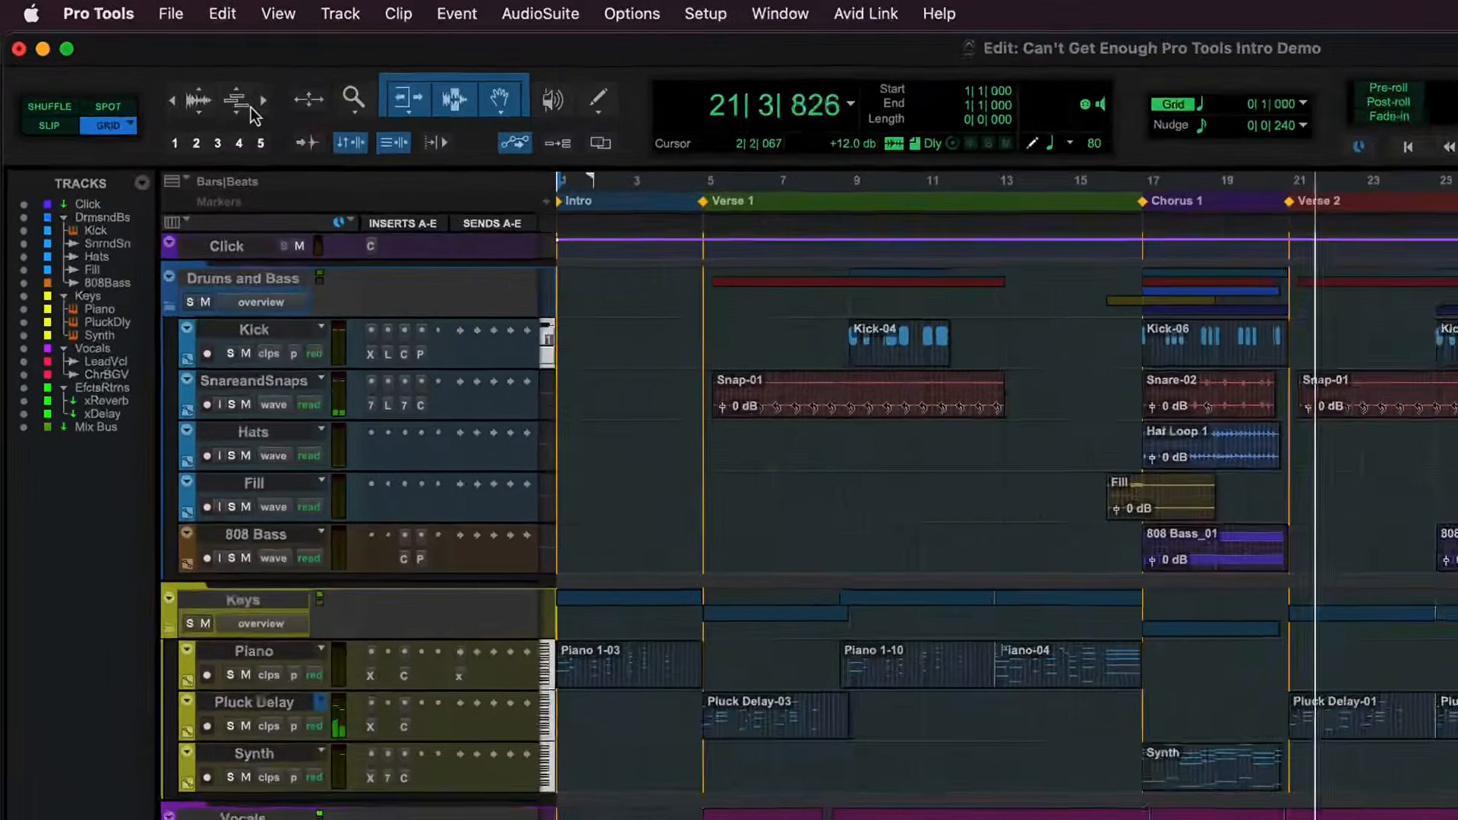
drag(167, 65, 201, 72)
drag(357, 129, 327, 136)
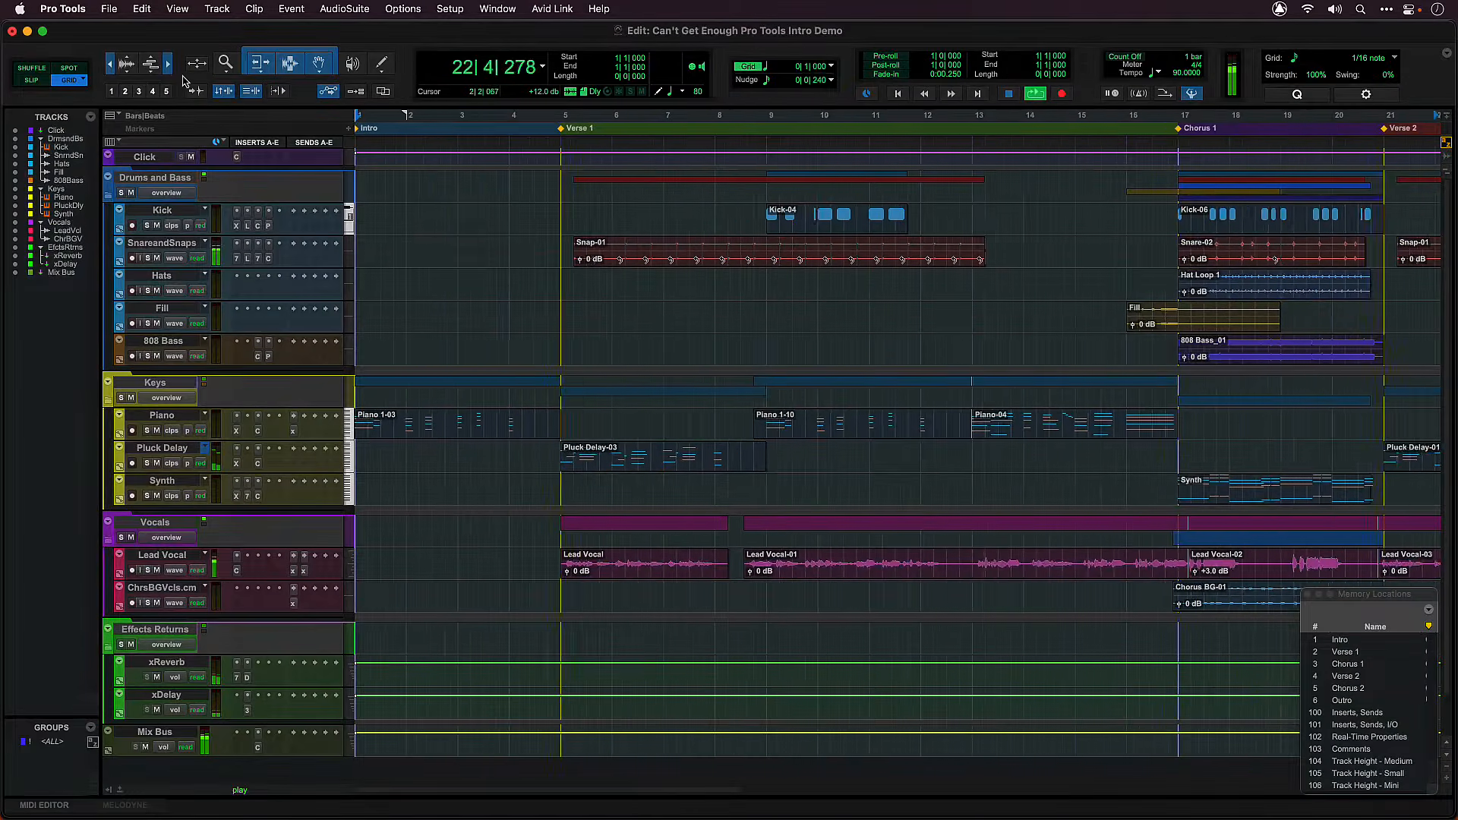
drag(183, 82, 165, 81)
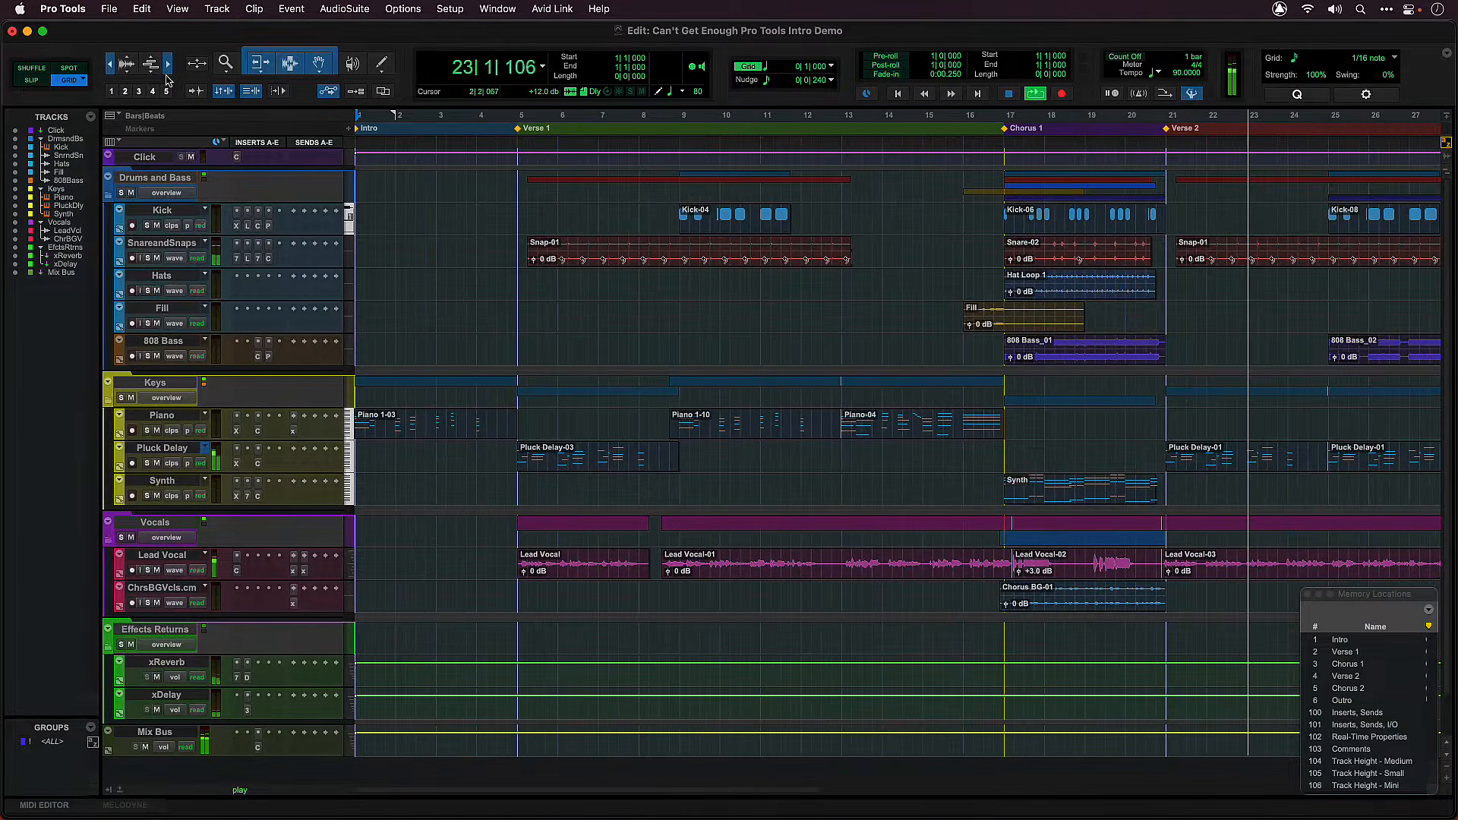
key(r)
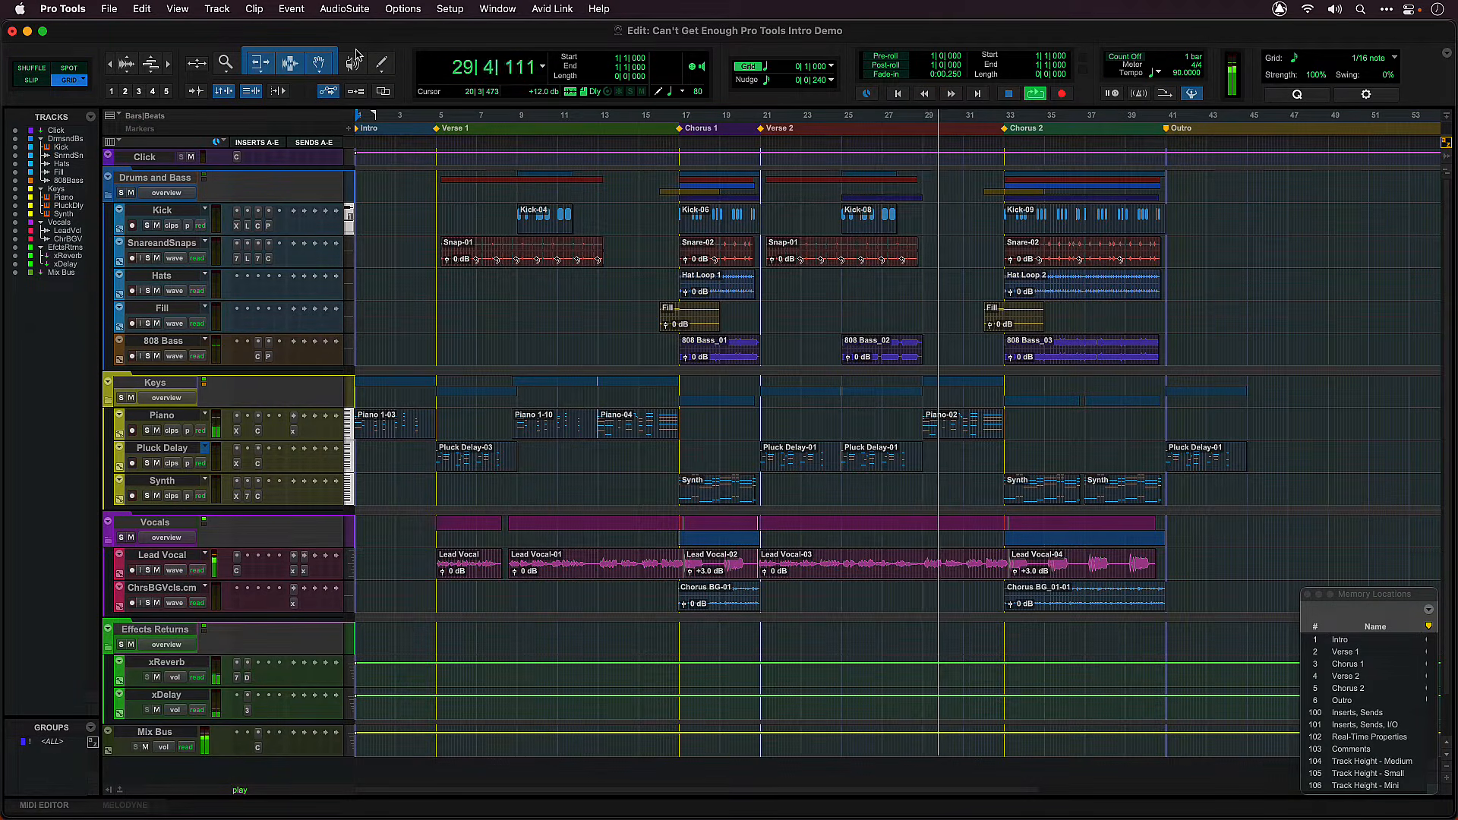
Stop playback, select bar 3 to 16|4|000 across all tracks, and clear the selection by placing the cursor at 2|3|000
key(space)
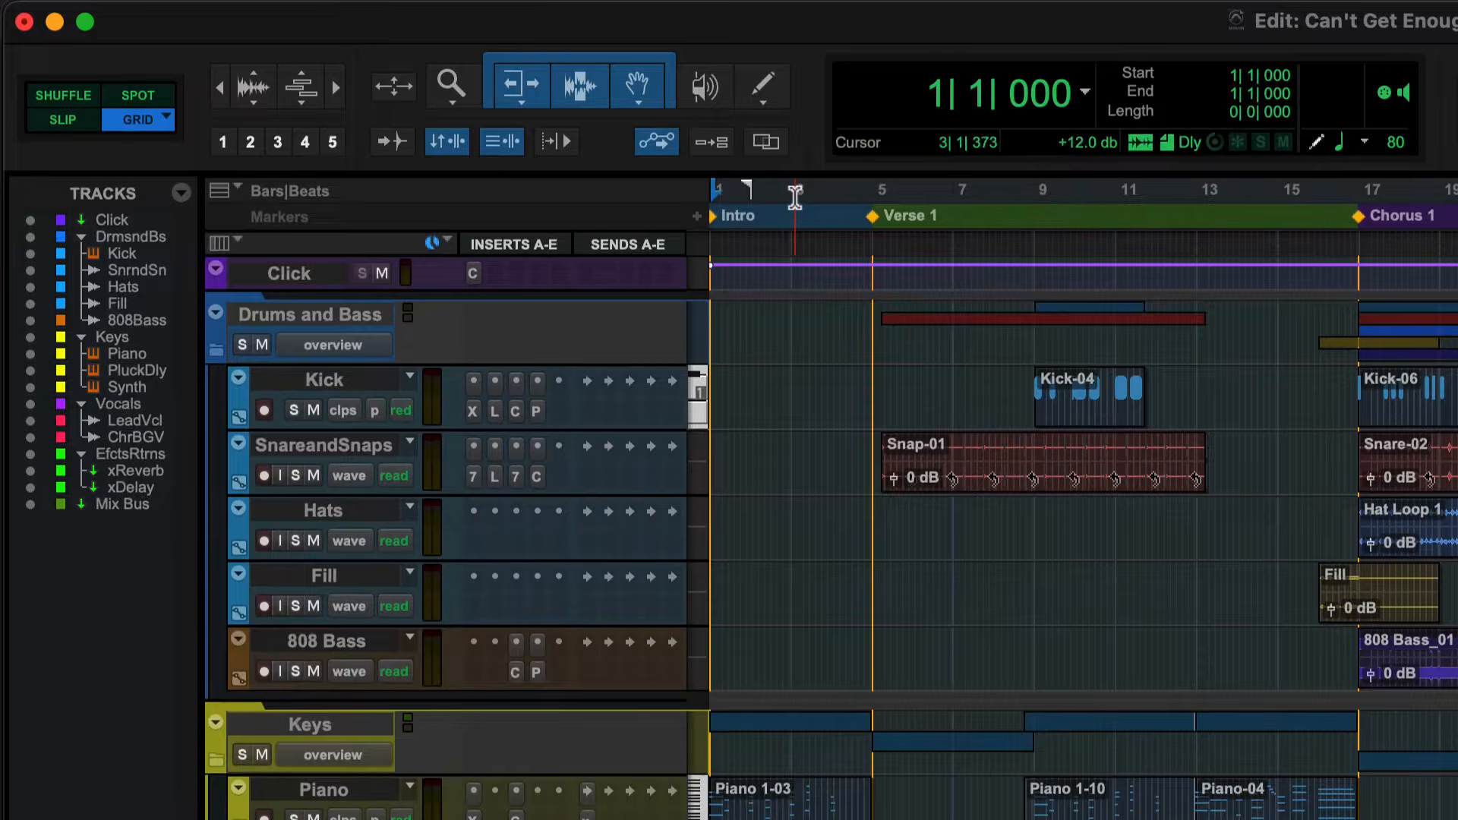
drag(397, 118, 506, 118)
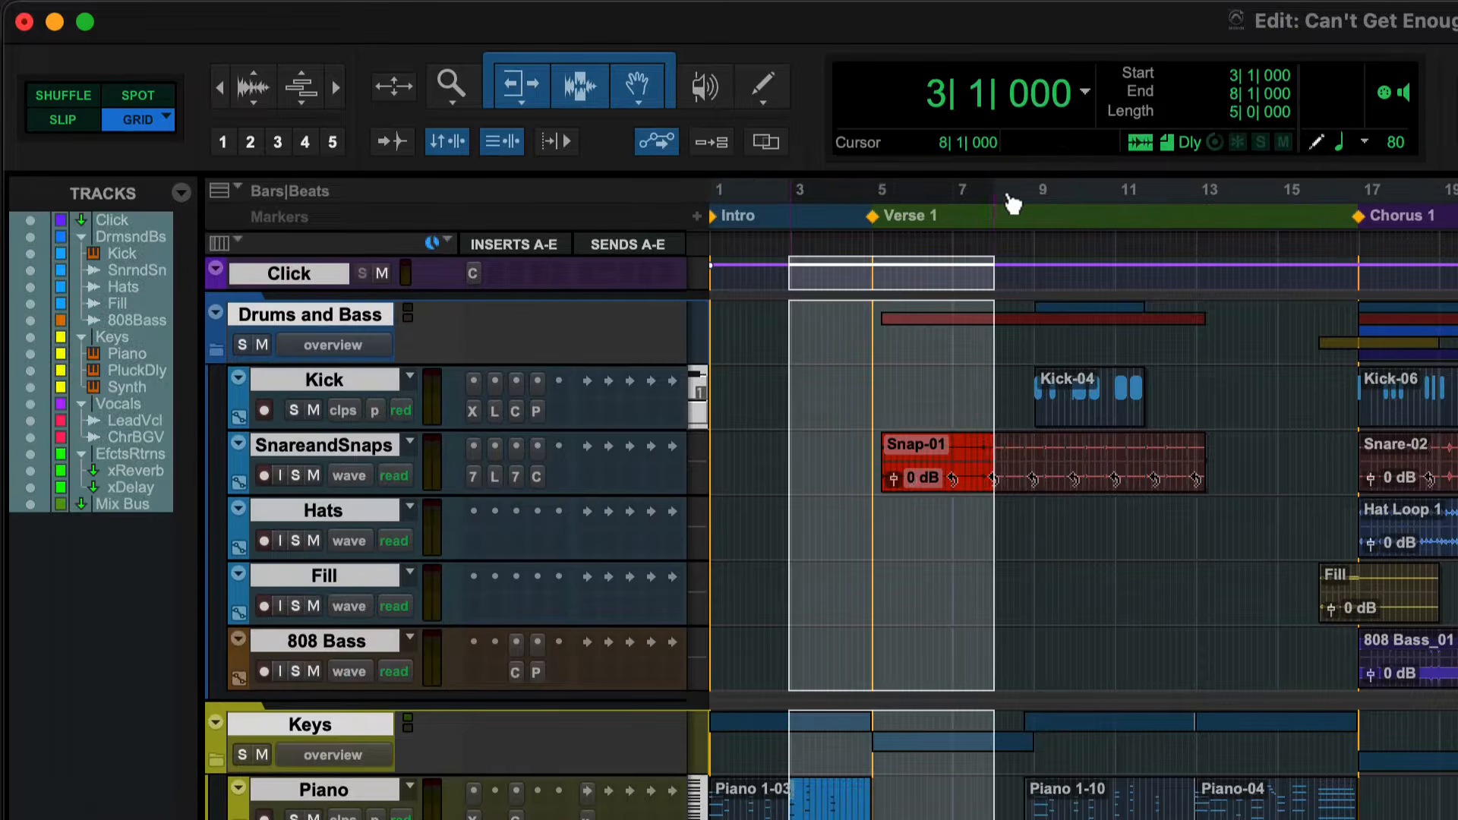
drag(1012, 204, 1353, 204)
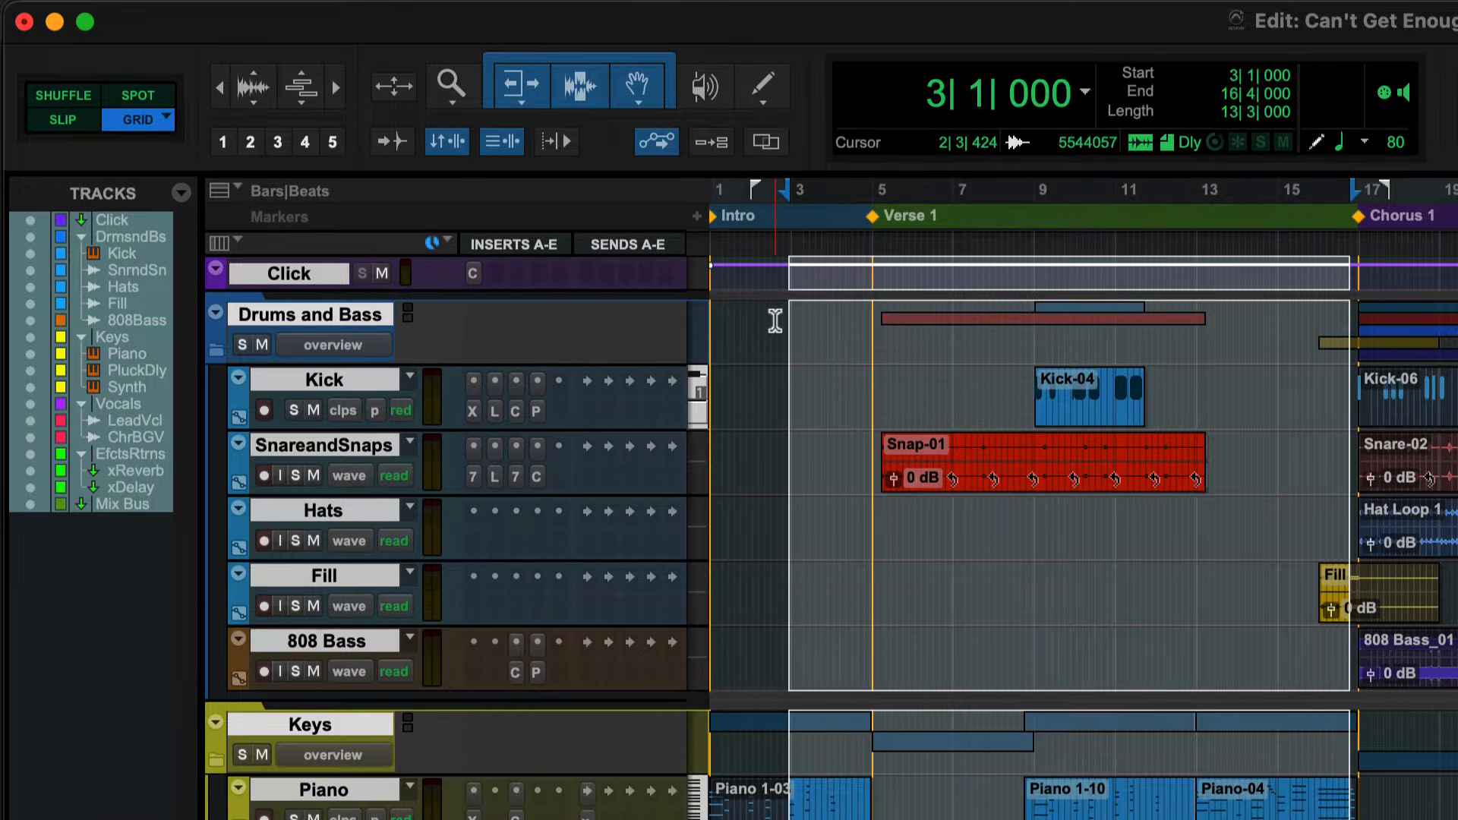
click(775, 320)
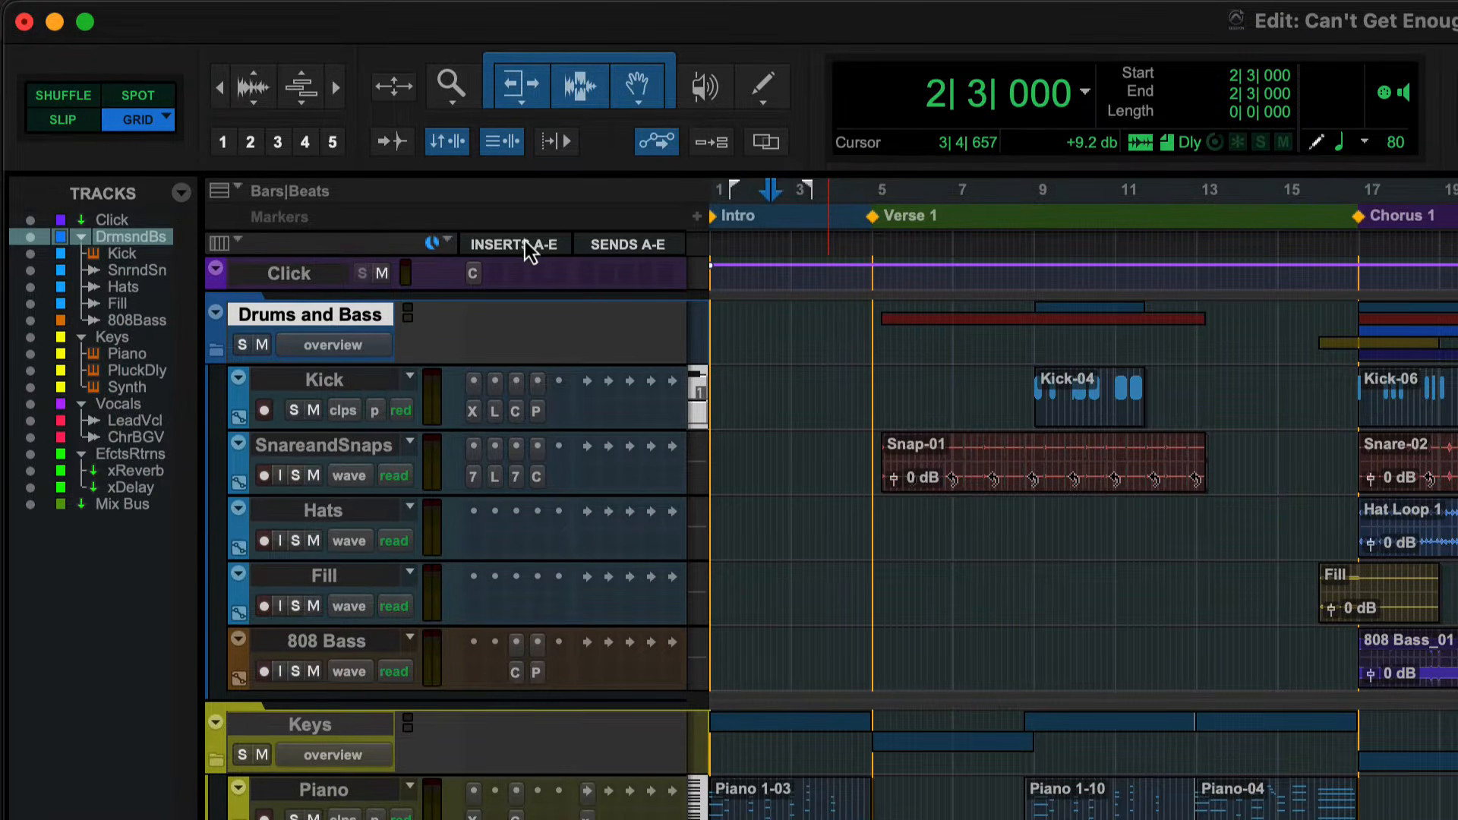
Look through the available timebase and conductor rulers for the timeline
click(236, 188)
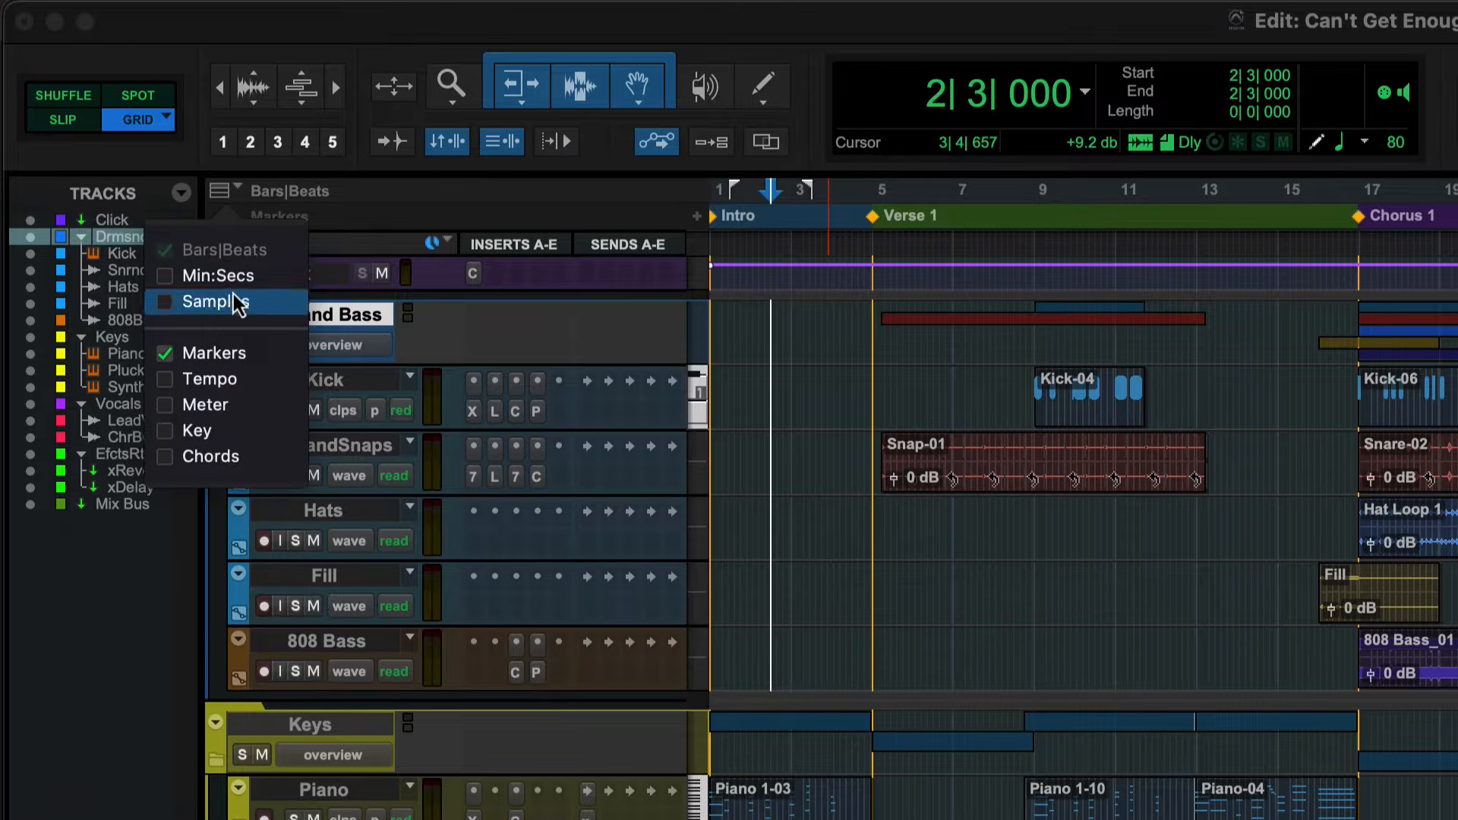
click(225, 204)
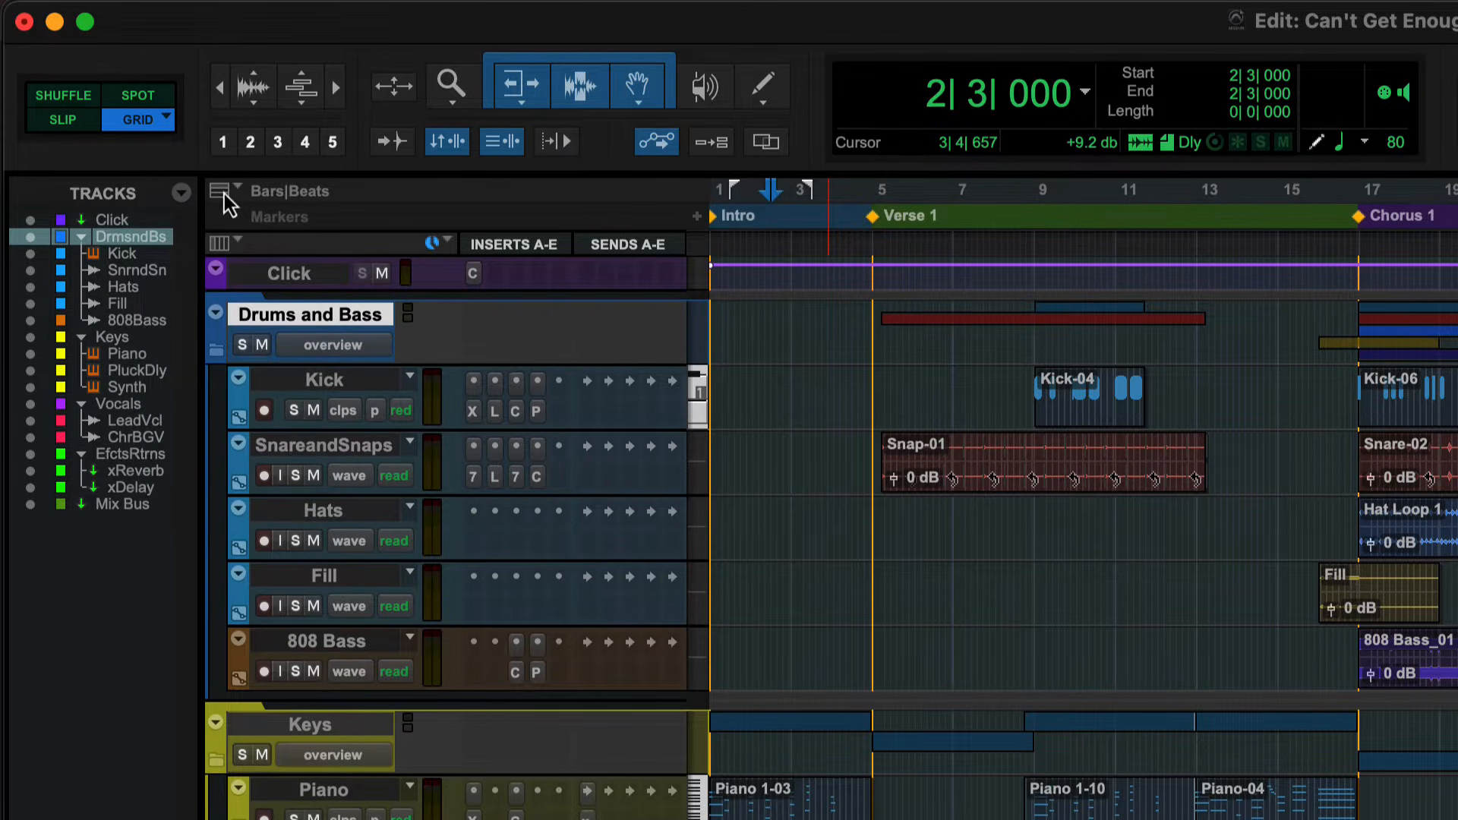
Play from the Verse 1 marker, jump to Chorus 1 during playback, and return to the Intro memory location
click(875, 222)
key(space)
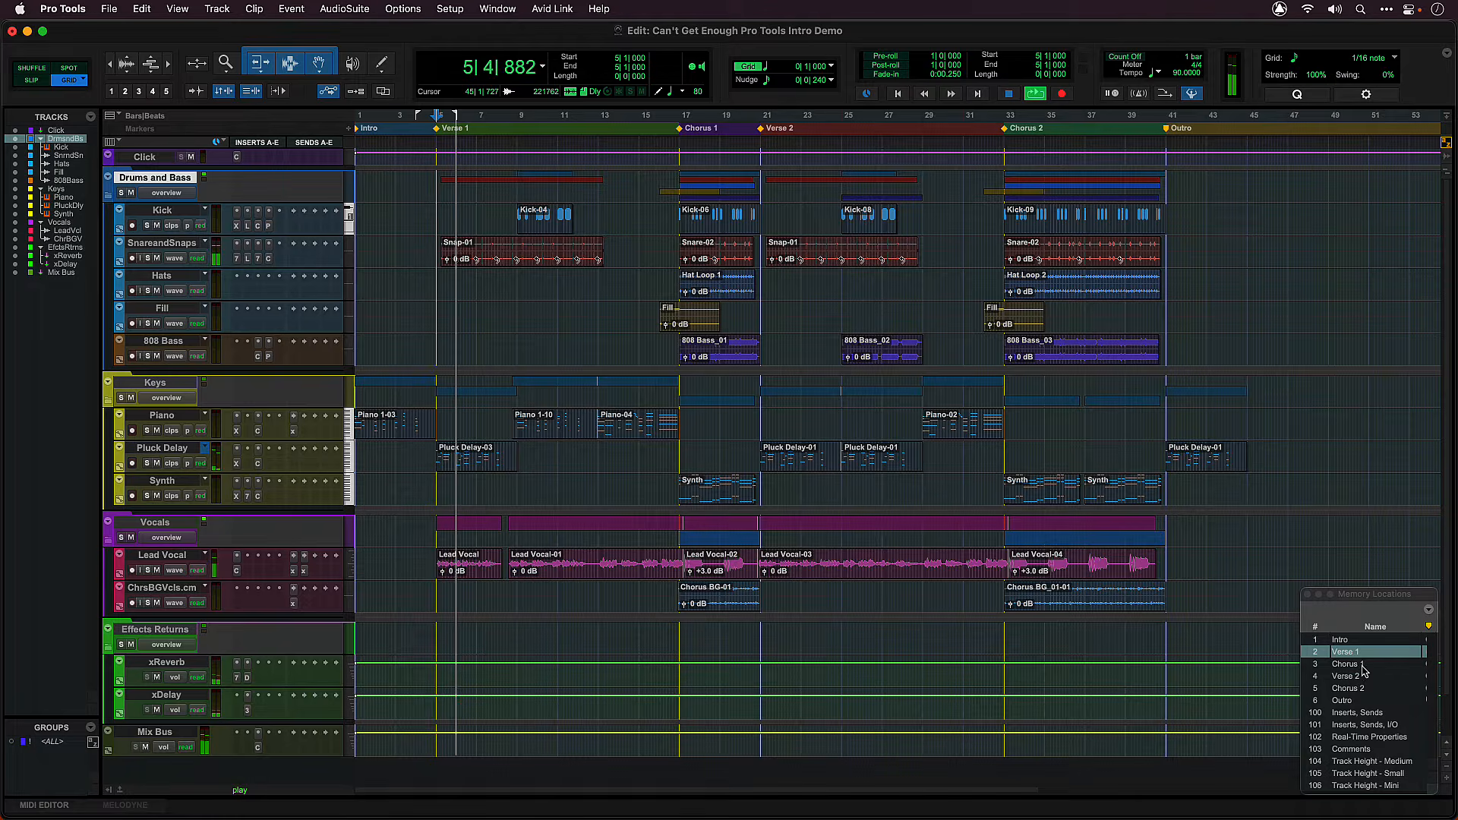
click(1363, 665)
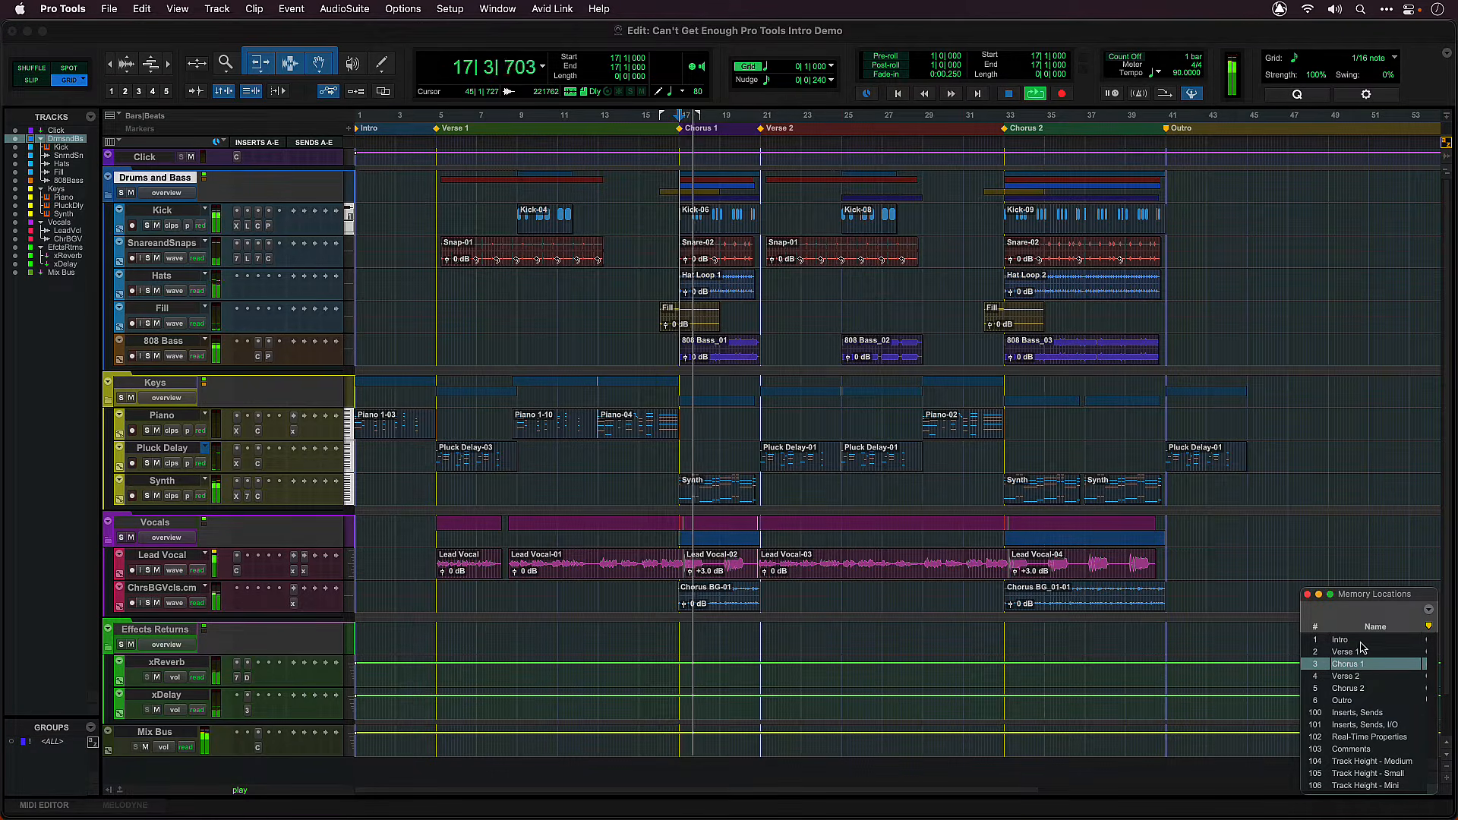
key(space)
click(1364, 644)
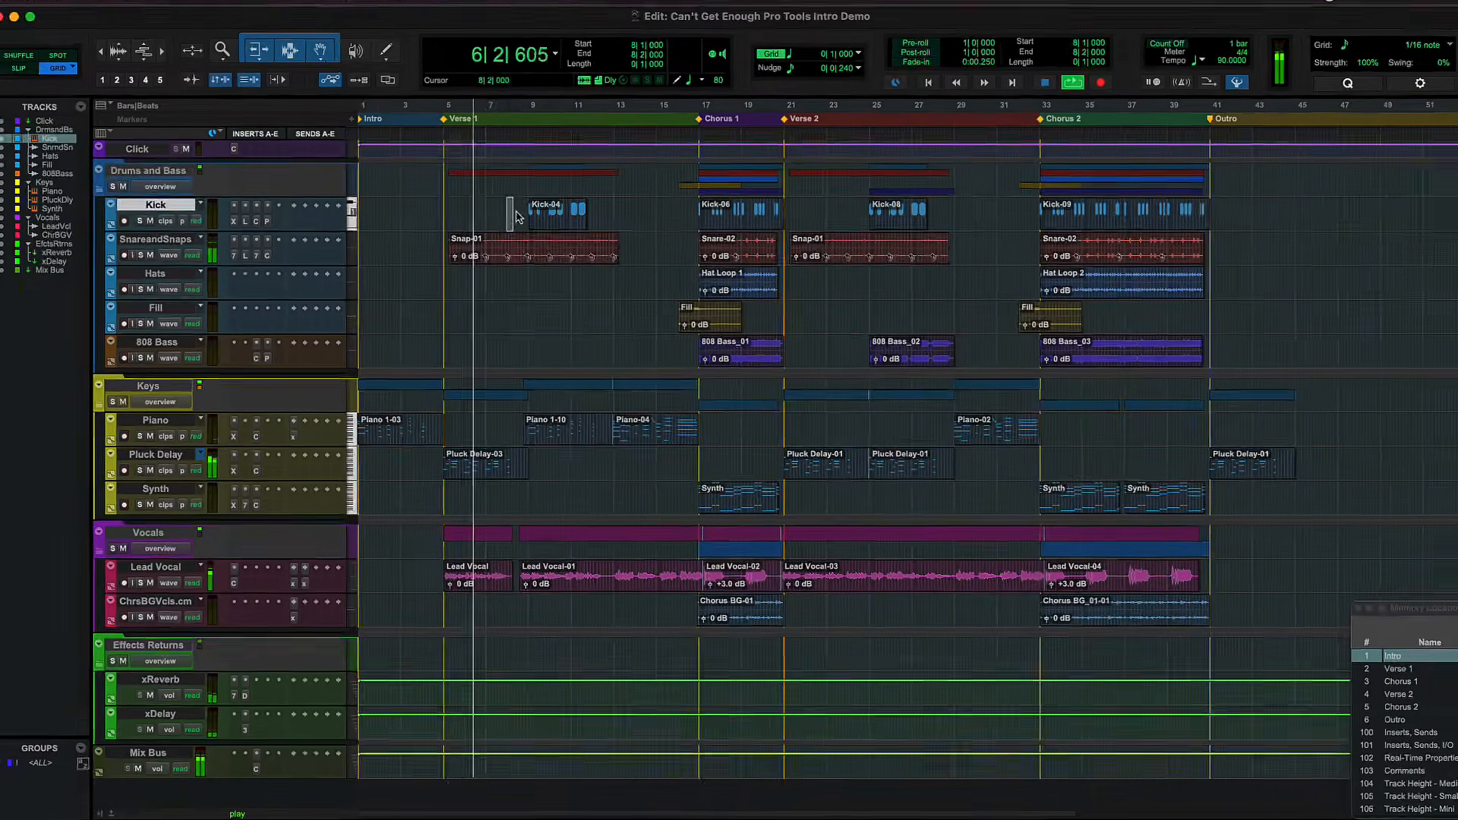
Select the range from about bar 8 to 21 on the Kick through 808 Bass tracks and view the Kick's Xpand!2 instrument
drag(494, 215, 771, 349)
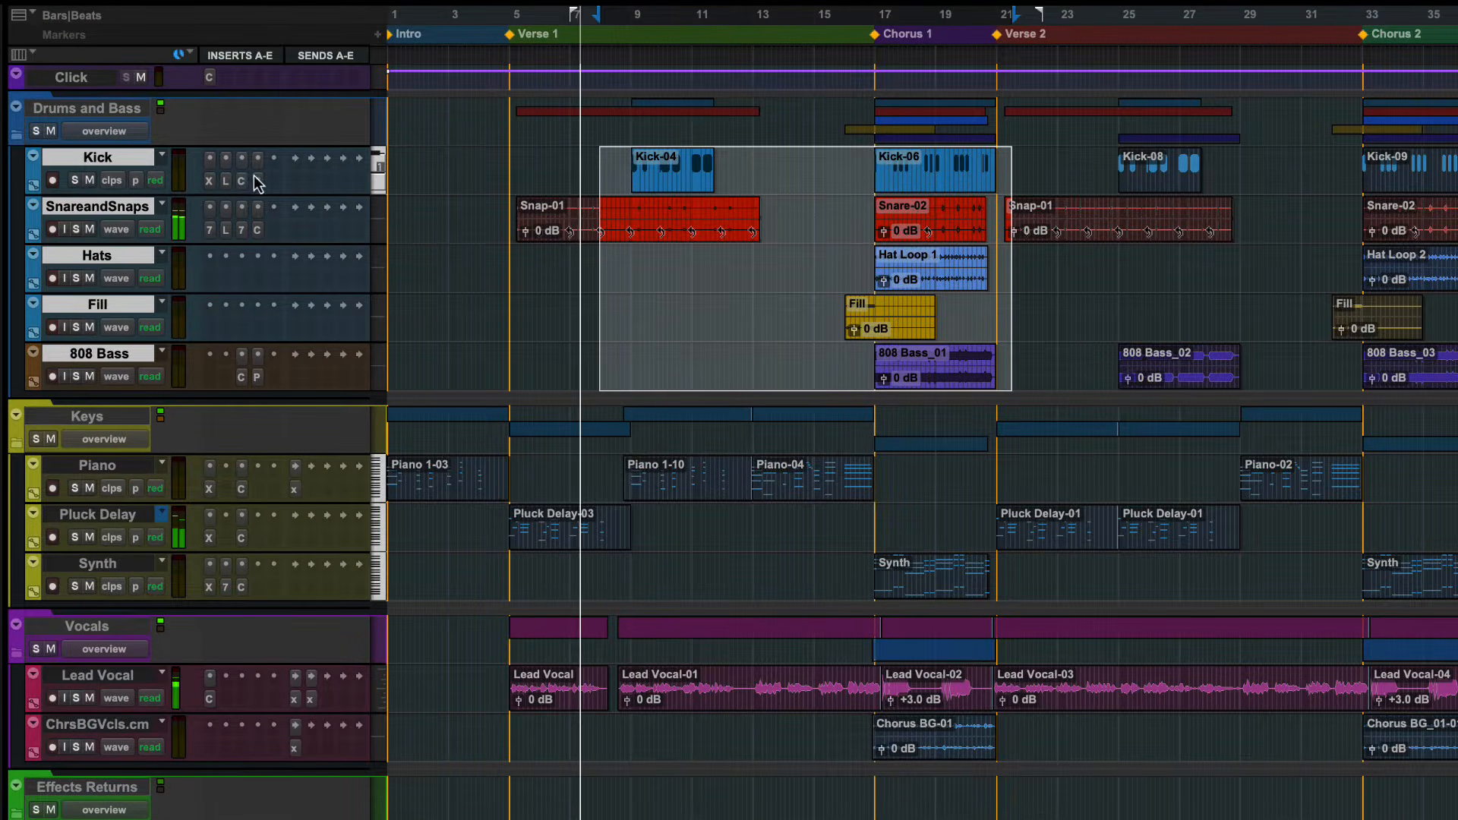
click(211, 184)
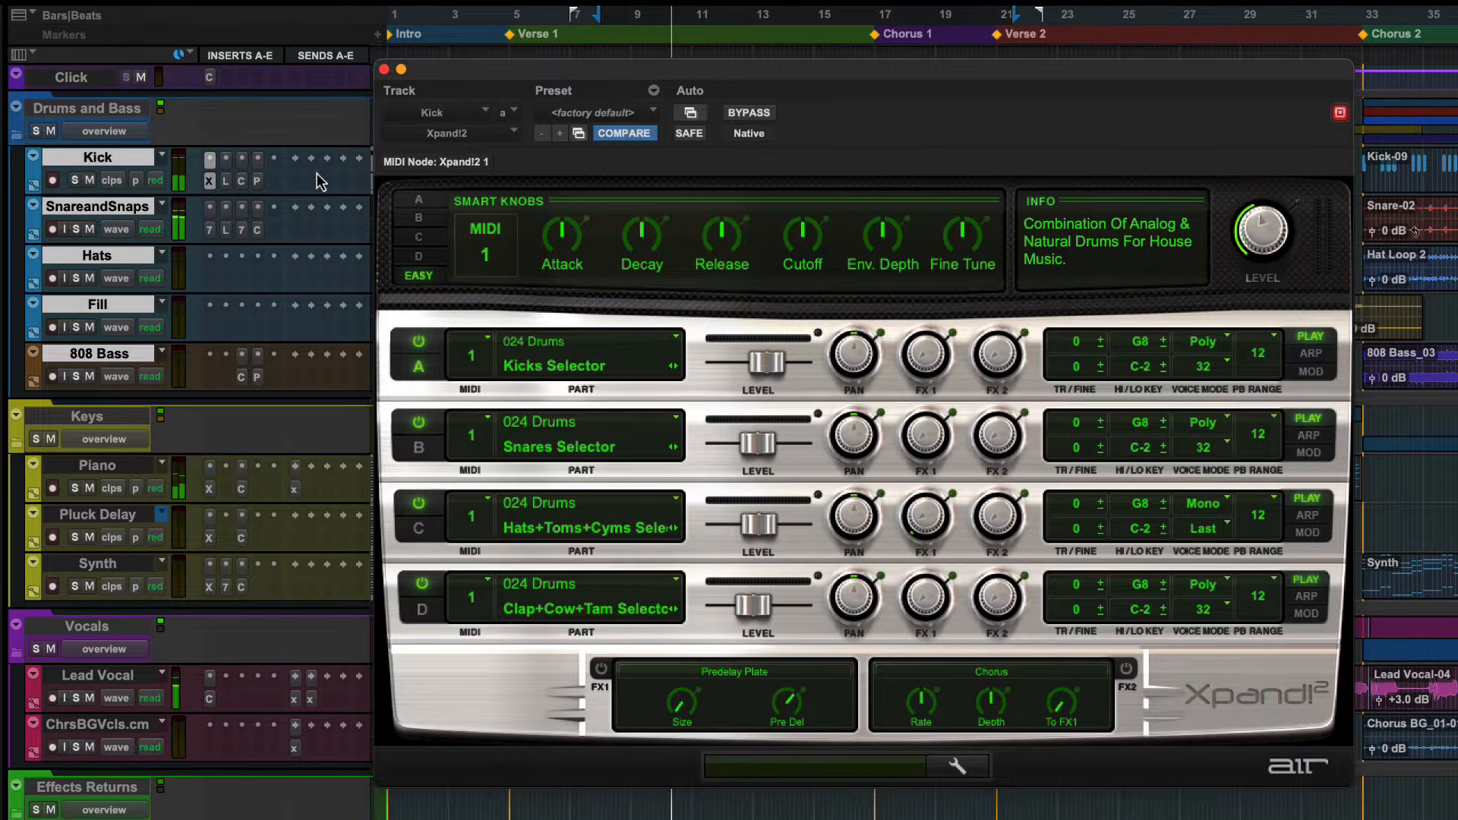
click(210, 183)
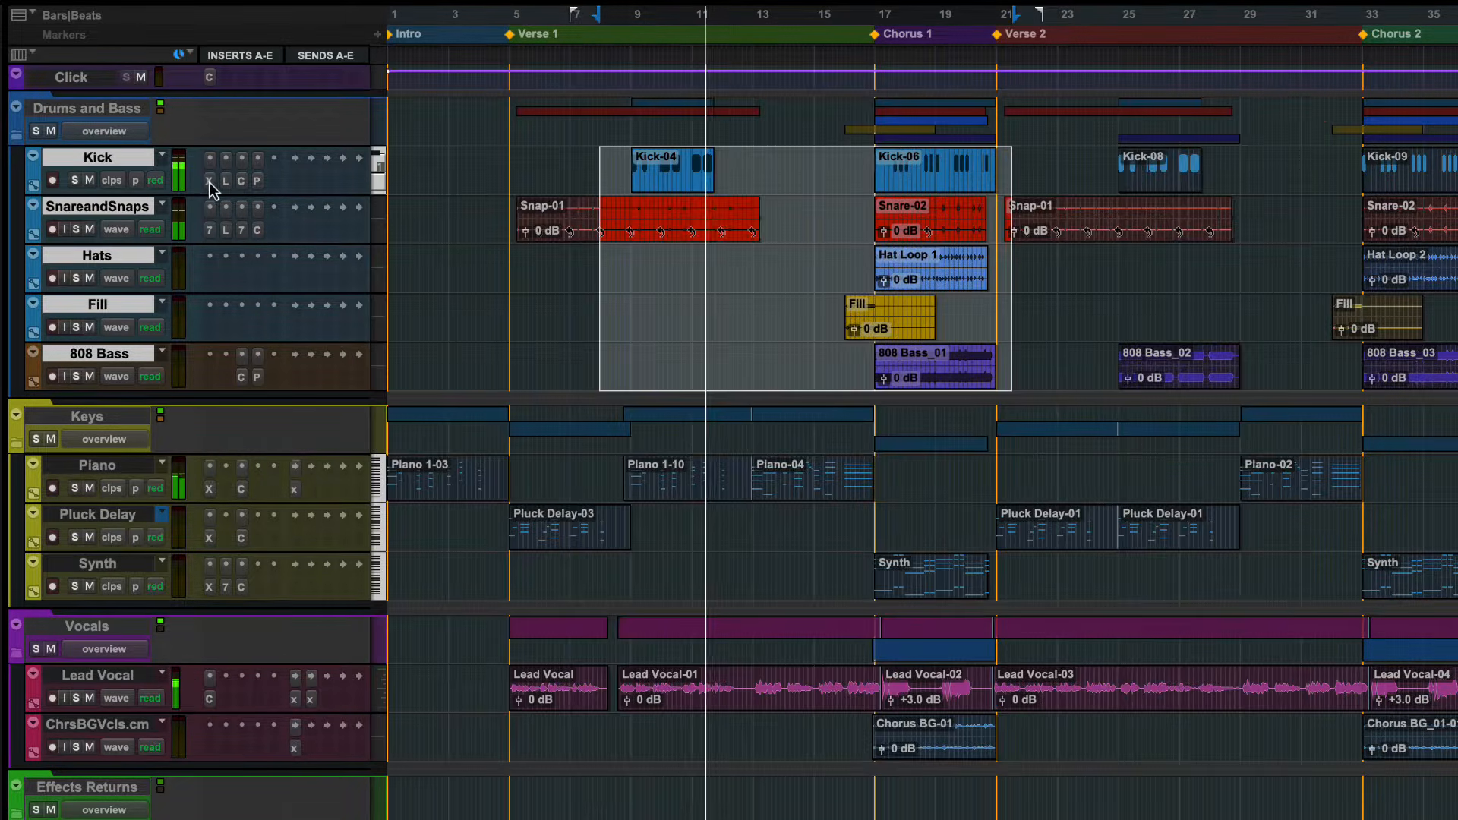
Select the audio clips around Chorus 1 on the SnareandSnaps, Hats, Fill and 808 Bass tracks
click(830, 222)
drag(833, 215, 1008, 361)
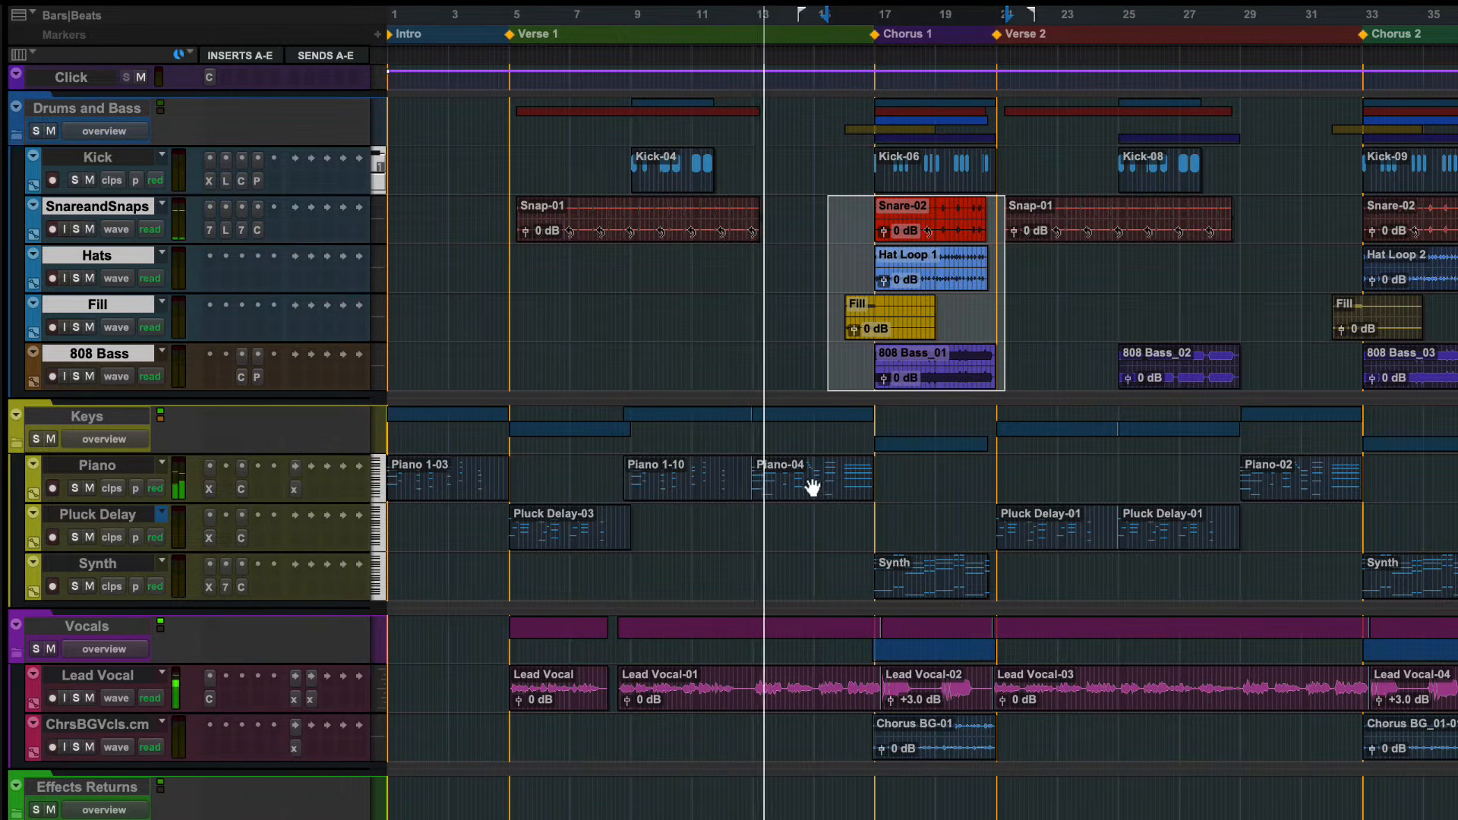
Select the Piano, Pluck Delay and Synth clips from about bar 7 to 22 and view each track's Xpand!2 instrument
drag(585, 490, 1028, 612)
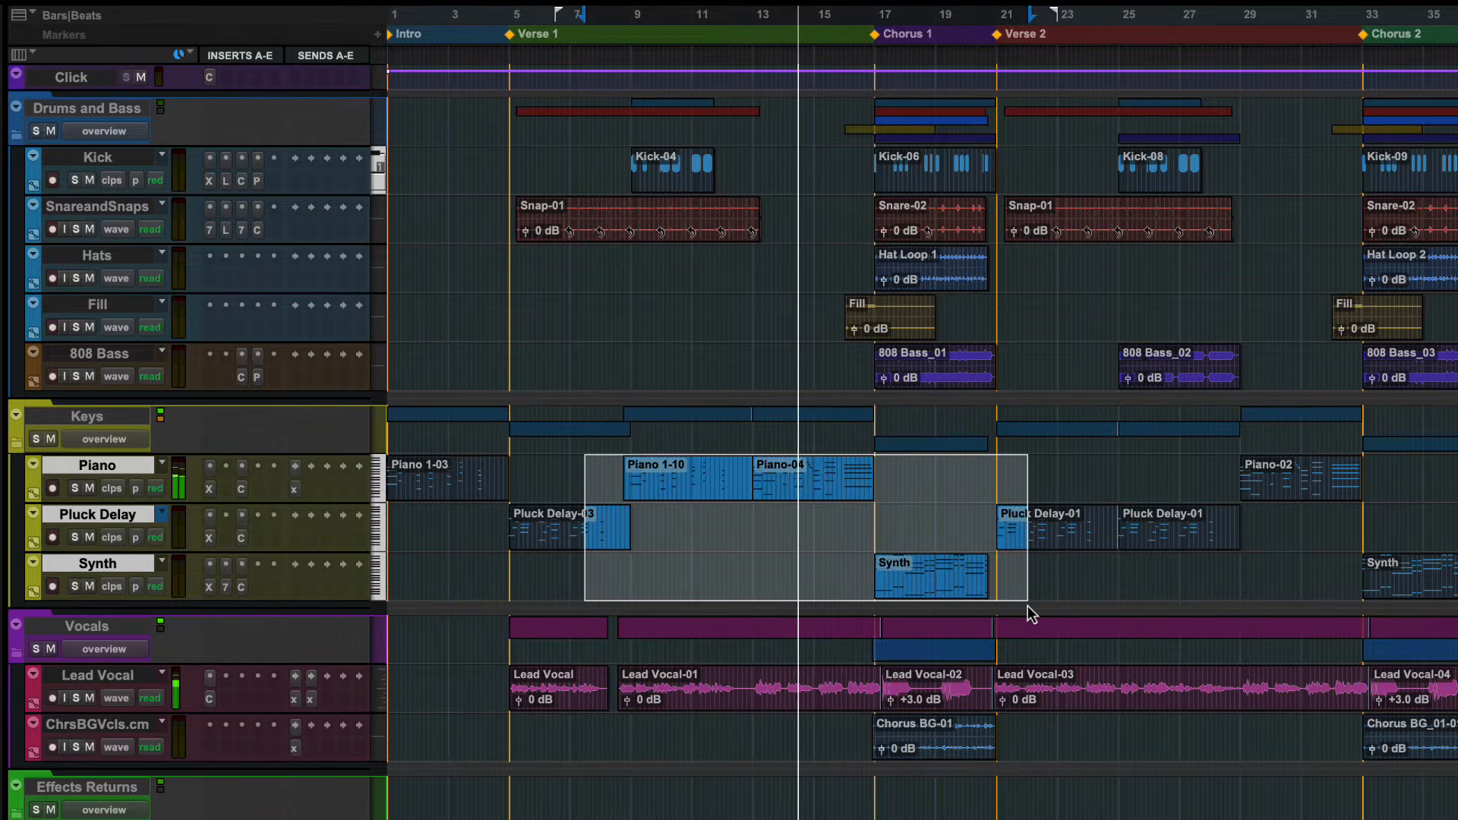
click(210, 490)
click(209, 537)
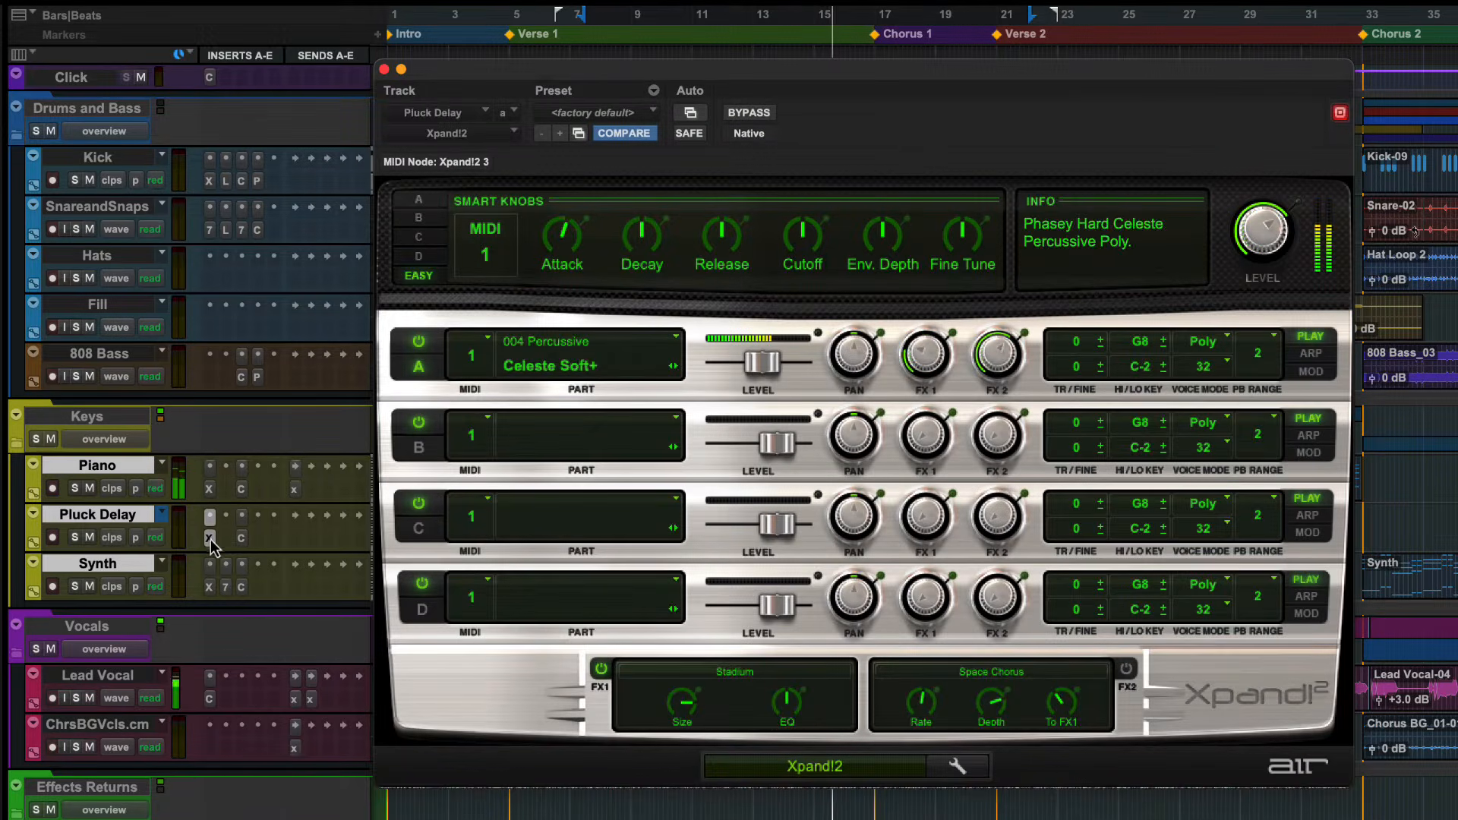
click(210, 587)
click(212, 594)
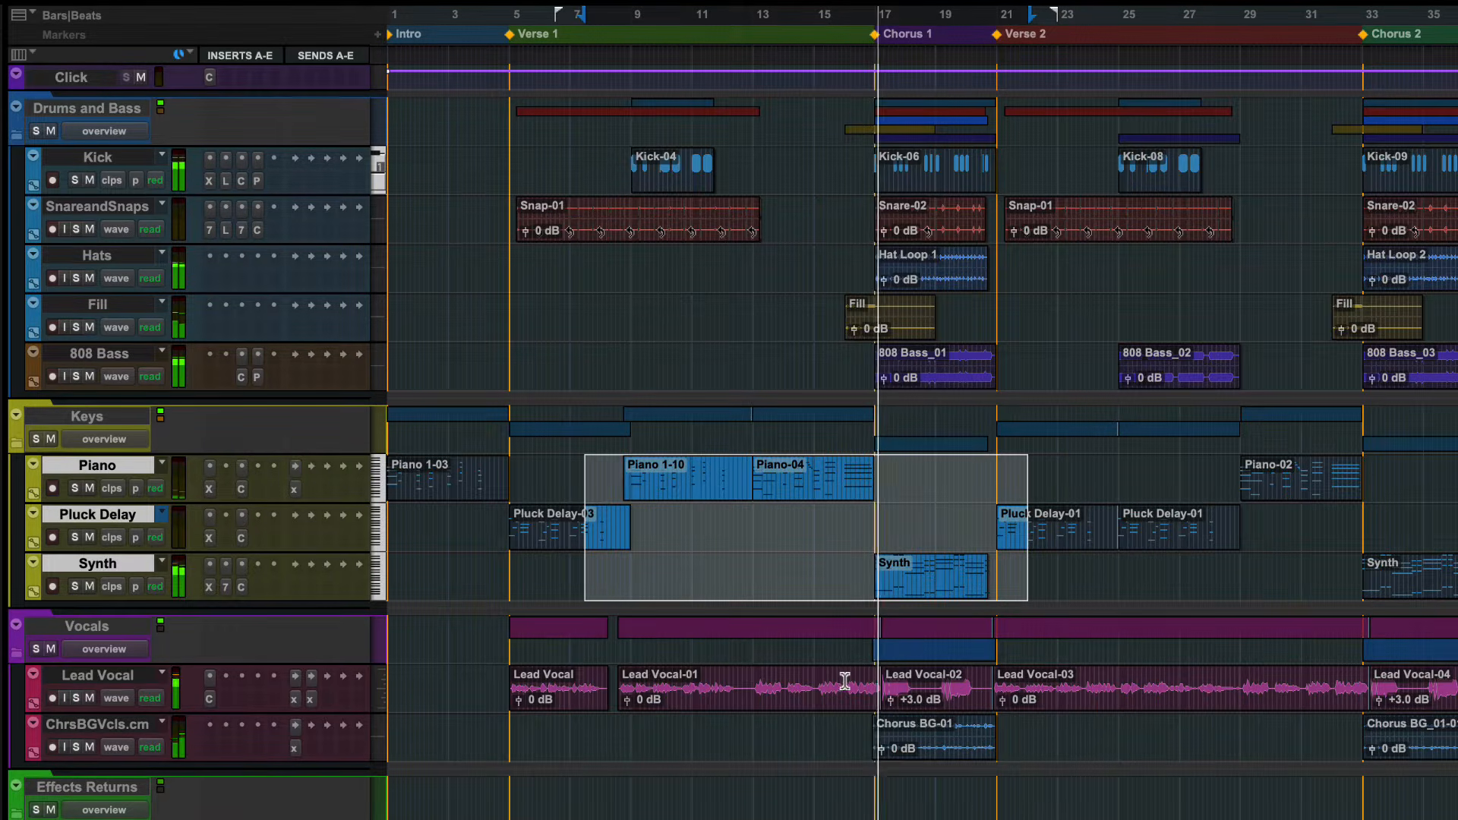
Select the lead and background vocal clips around Chorus 1, and clear the selection
drag(845, 676, 1078, 734)
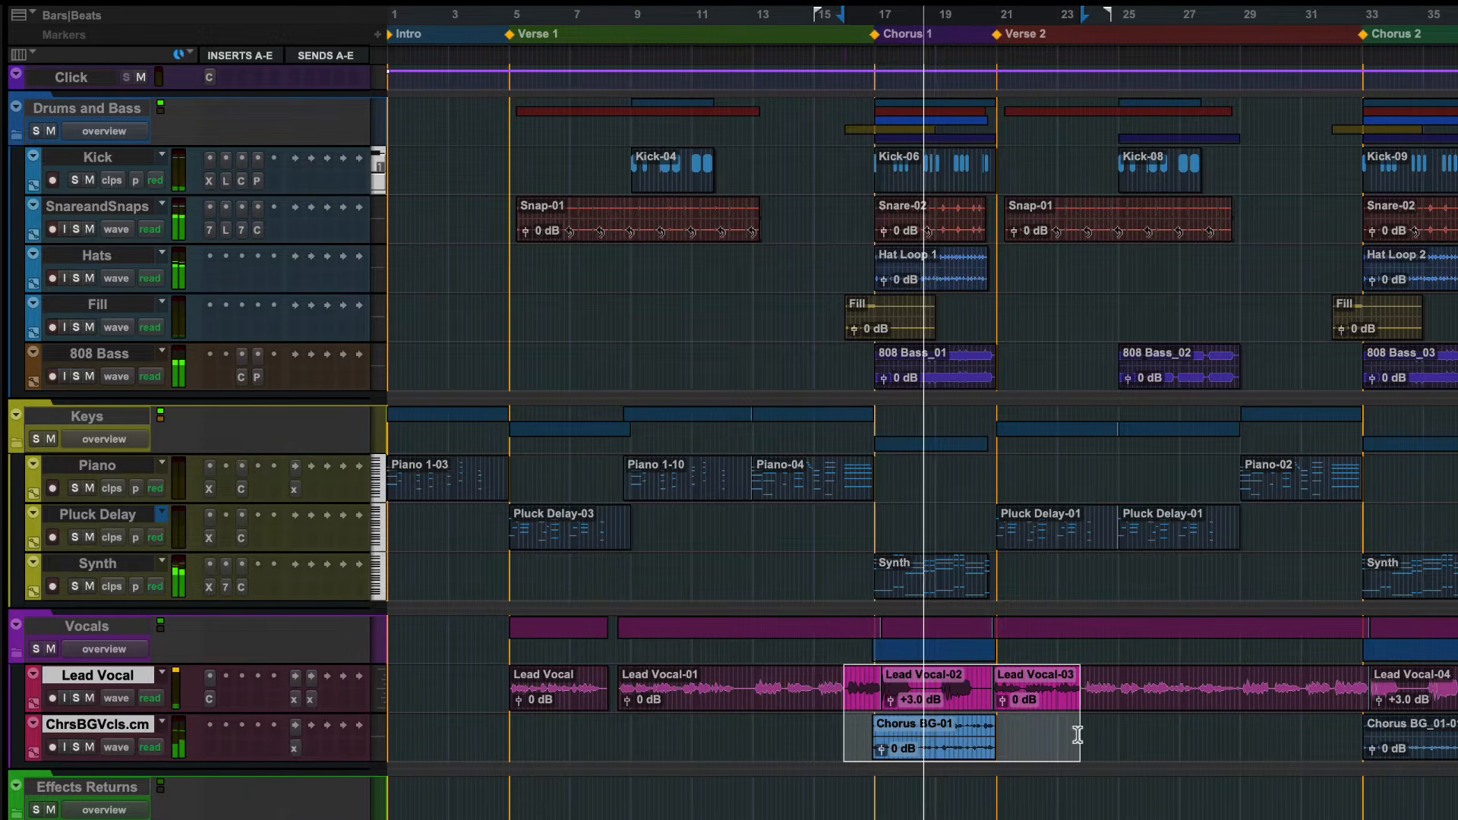
click(836, 731)
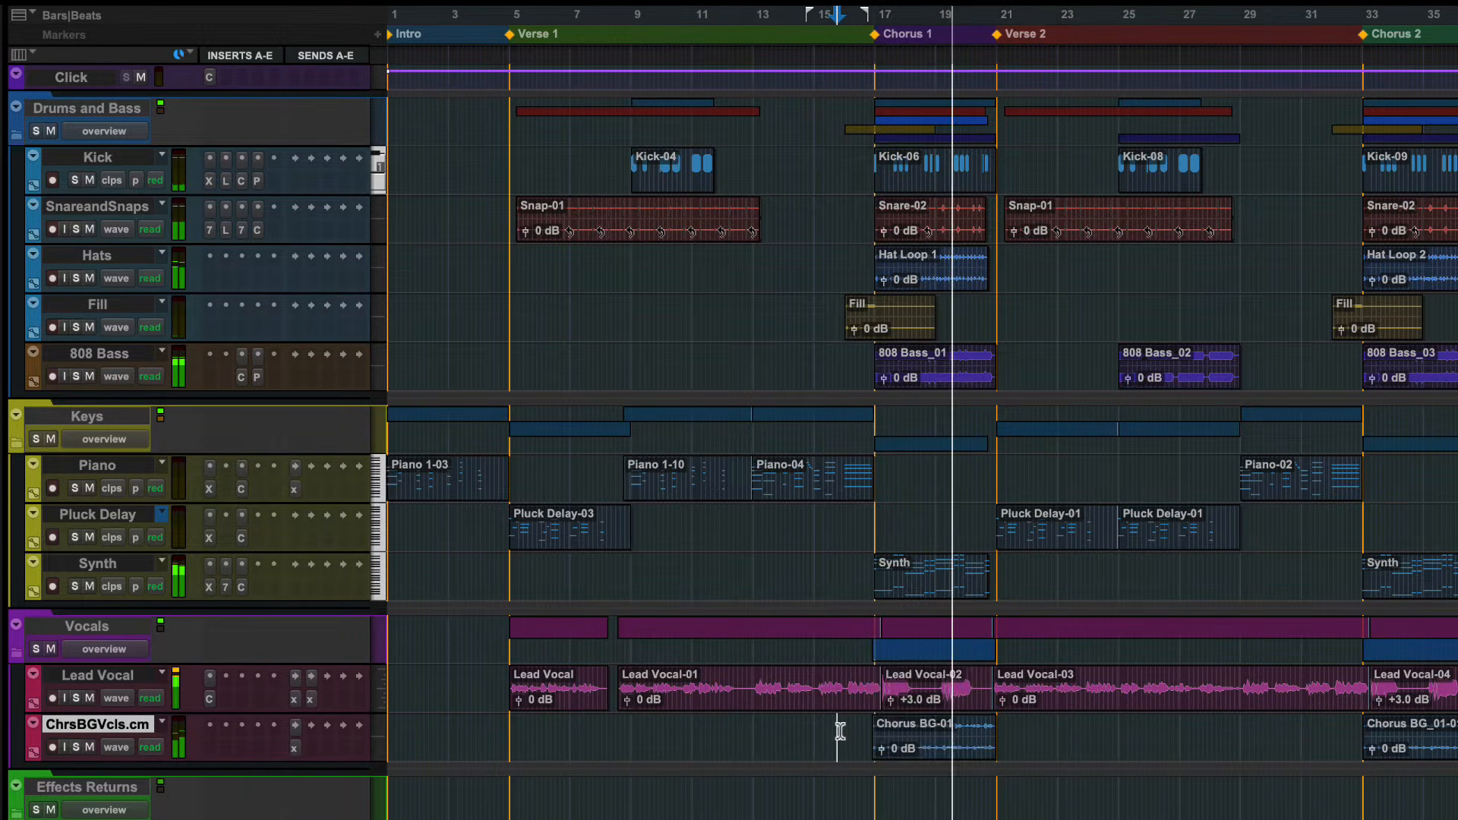
Move the first Lead Vocal clip about one and a quarter bars earlier, ahead of the Verse 1 marker
click(551, 700)
key(ctrl+])
key(ctrl+])
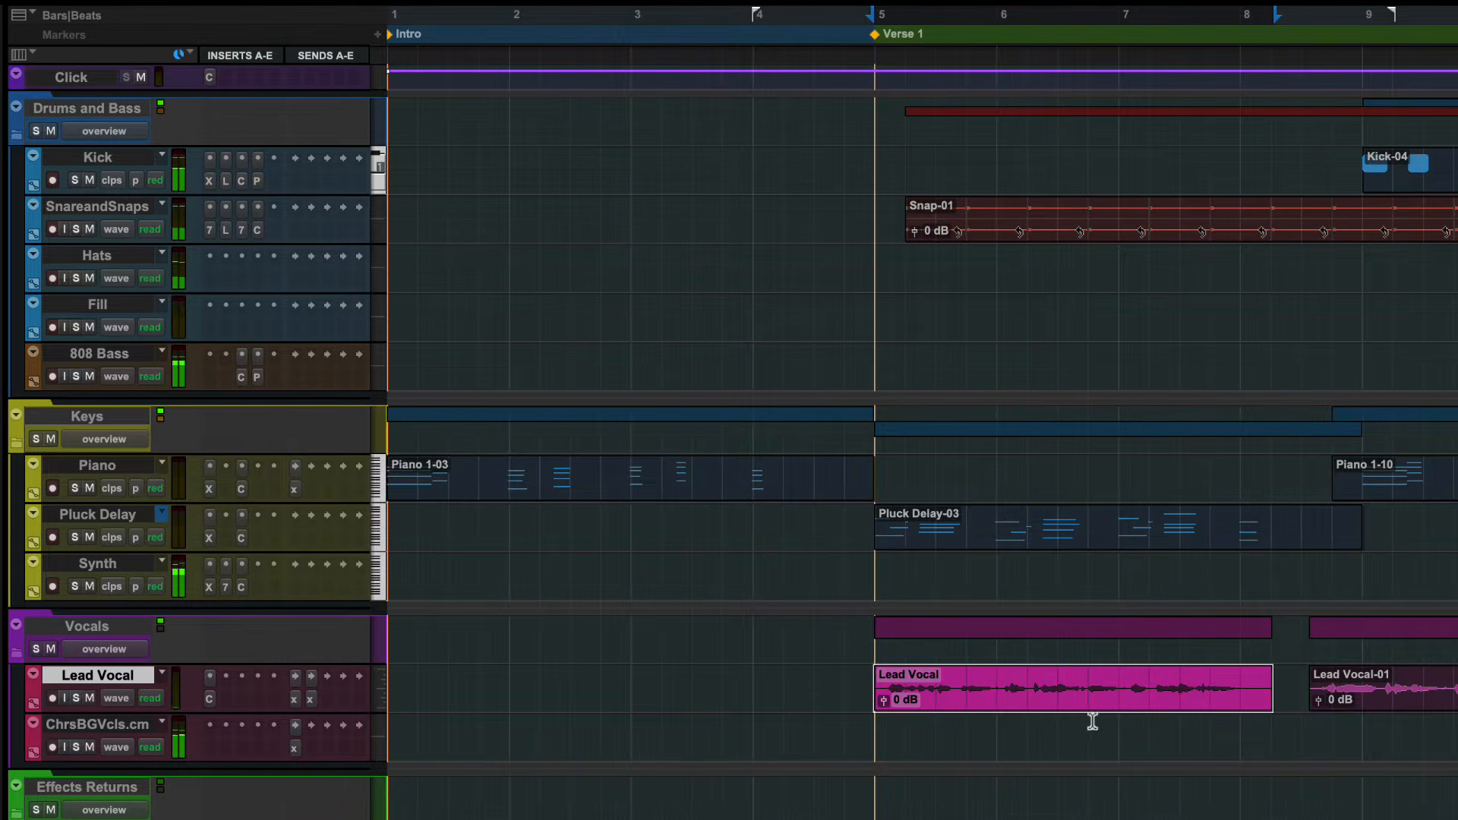
drag(1088, 704, 939, 698)
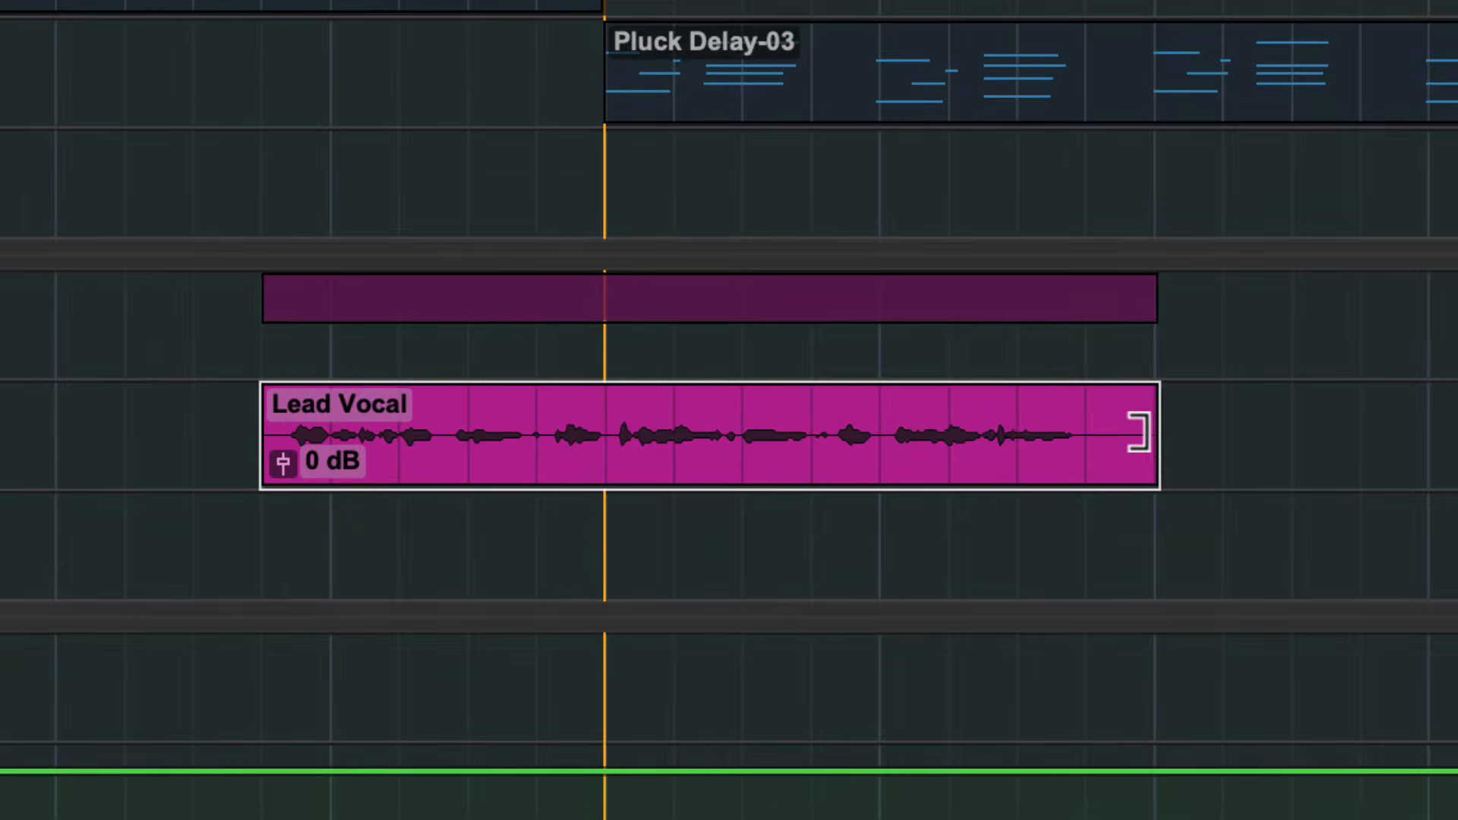
Trim the end of the first Lead Vocal clip to make it slightly shorter
drag(1139, 433, 1151, 477)
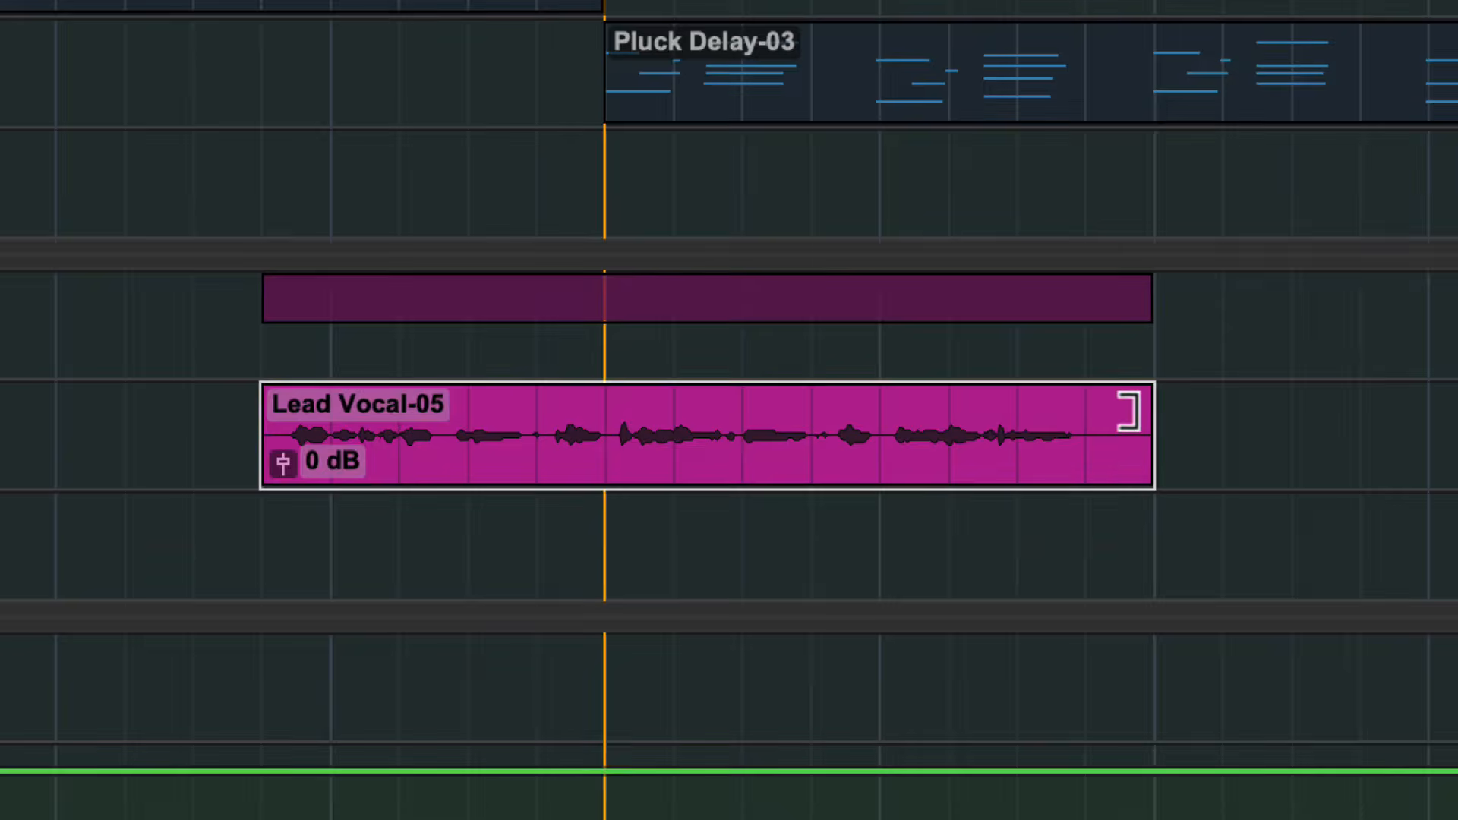
drag(1130, 411, 1123, 407)
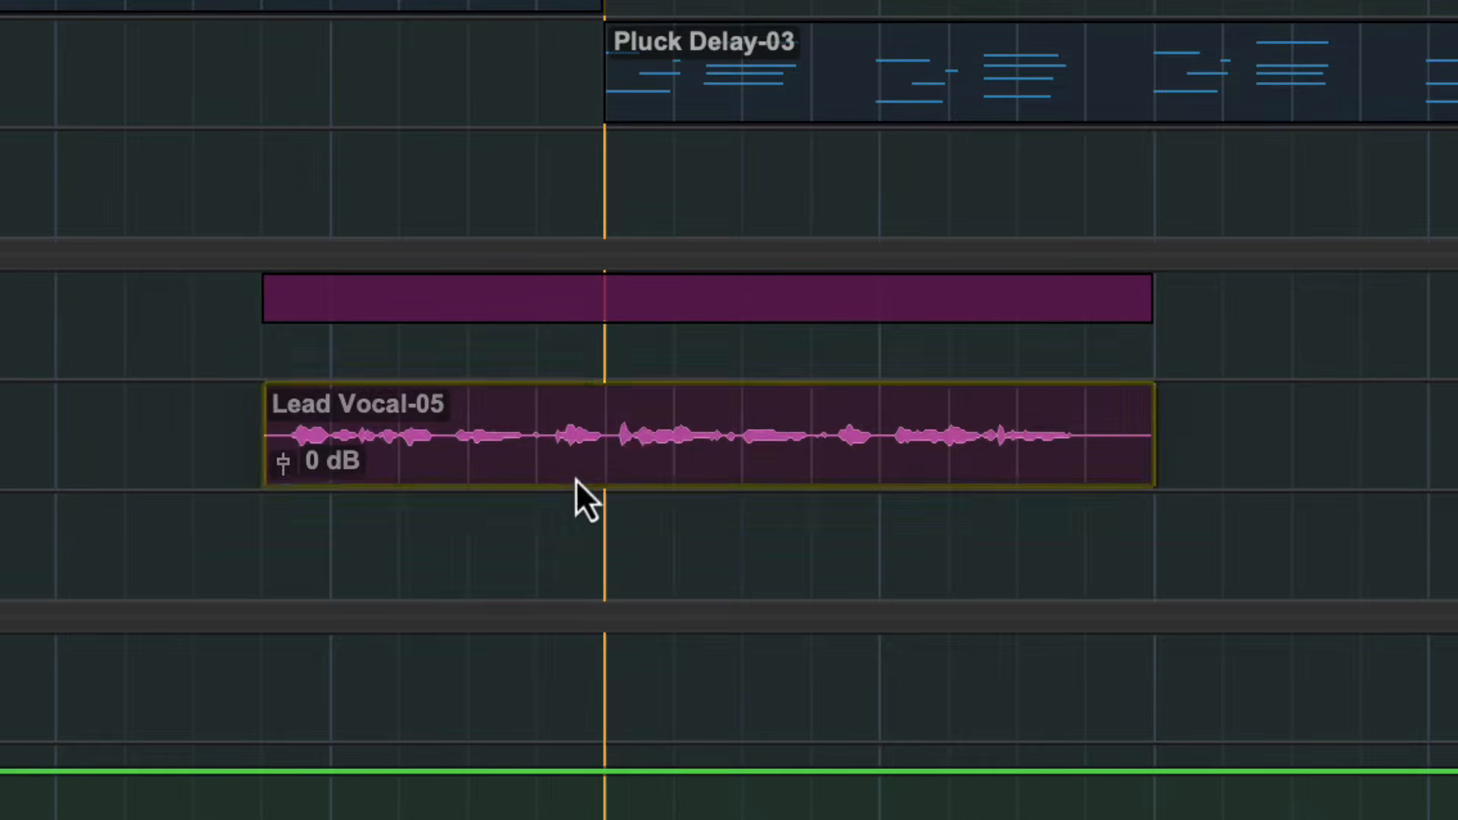
Move the trimmed Lead Vocal clip about three quarters of a bar later and select about half a bar inside it
drag(575, 479, 755, 480)
drag(772, 410, 910, 417)
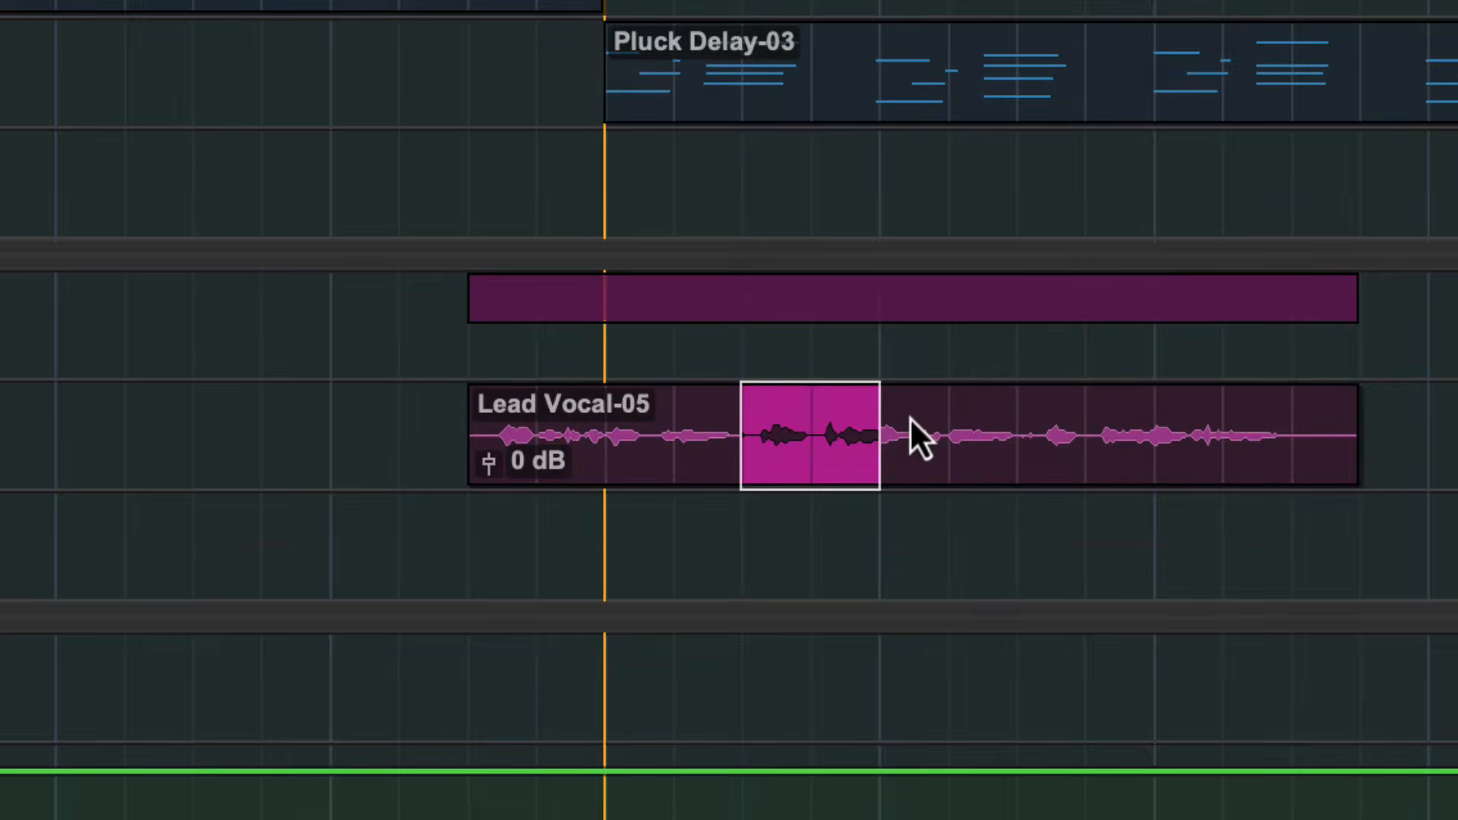
Move the first Lead Vocal clip to start at the Verse 1 marker, and select 18|4|000 to 27|2|000 across the Effects Returns tracks
click(1002, 484)
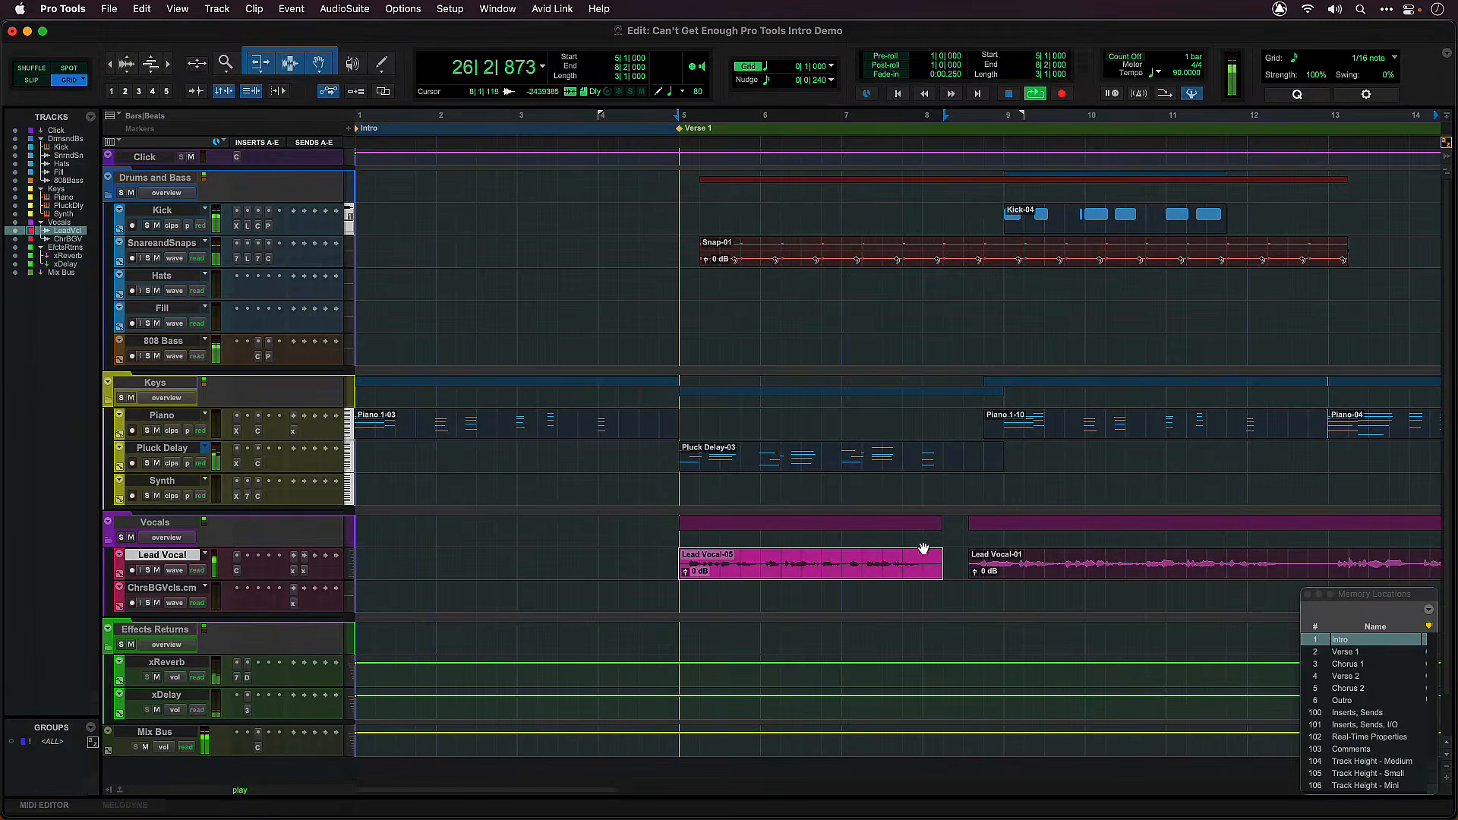
key(r)
key(r)
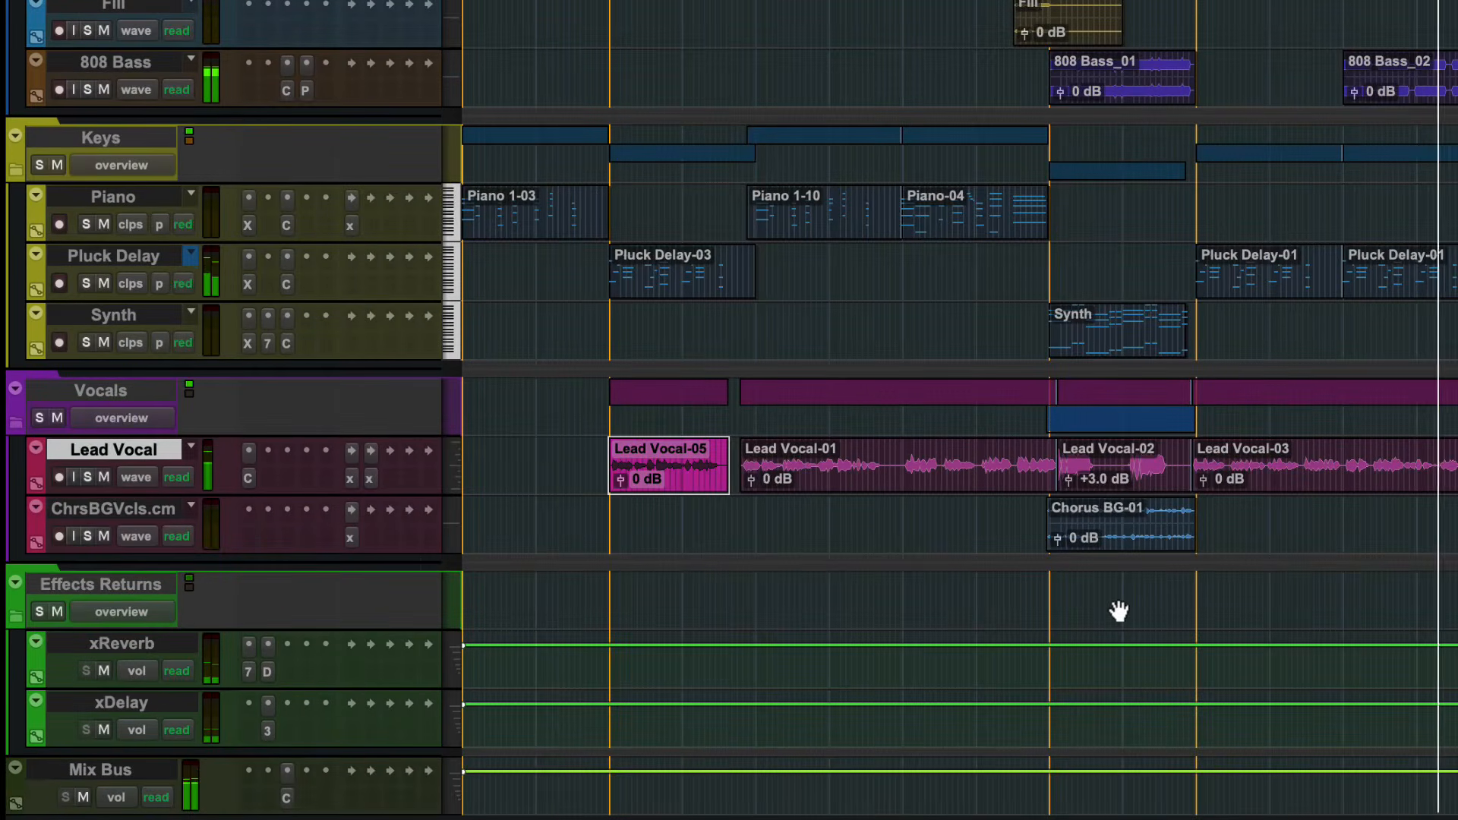
drag(1113, 607, 1430, 628)
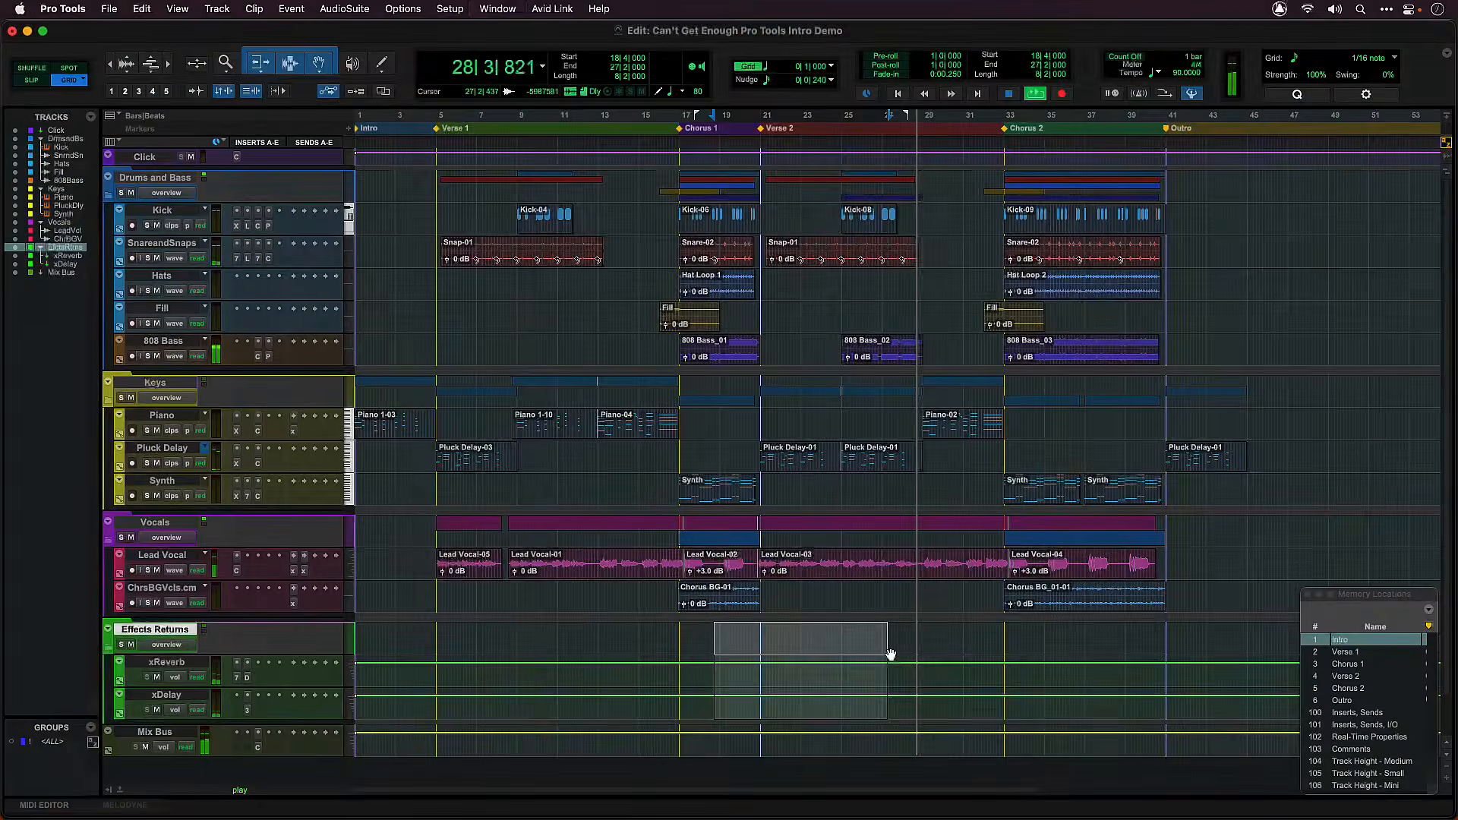
In the Mix window, set the Lead Vocal track's xReverb send level to -9.9 dB and close the send's fader window
key(super+equal)
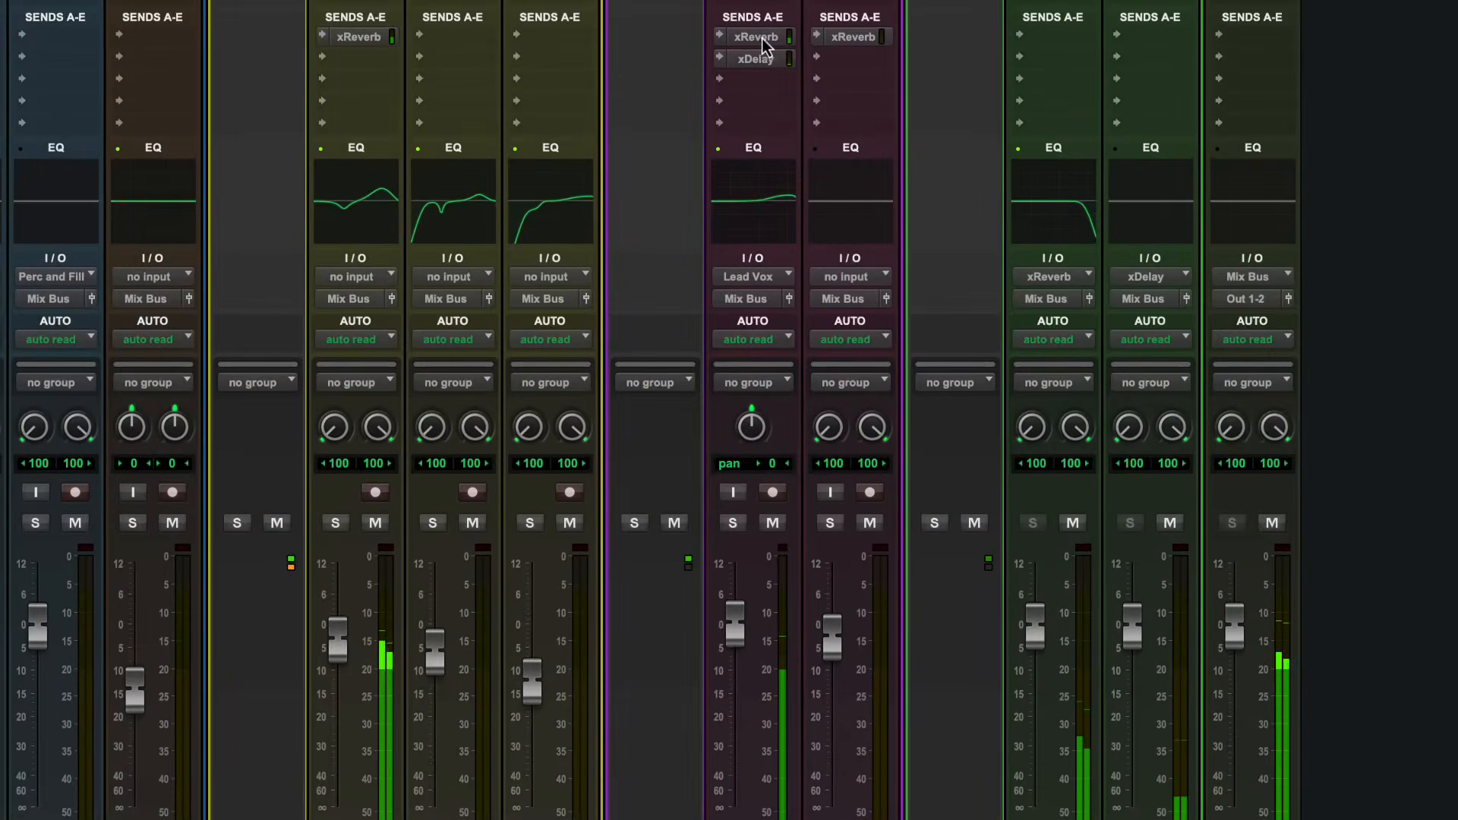
click(773, 153)
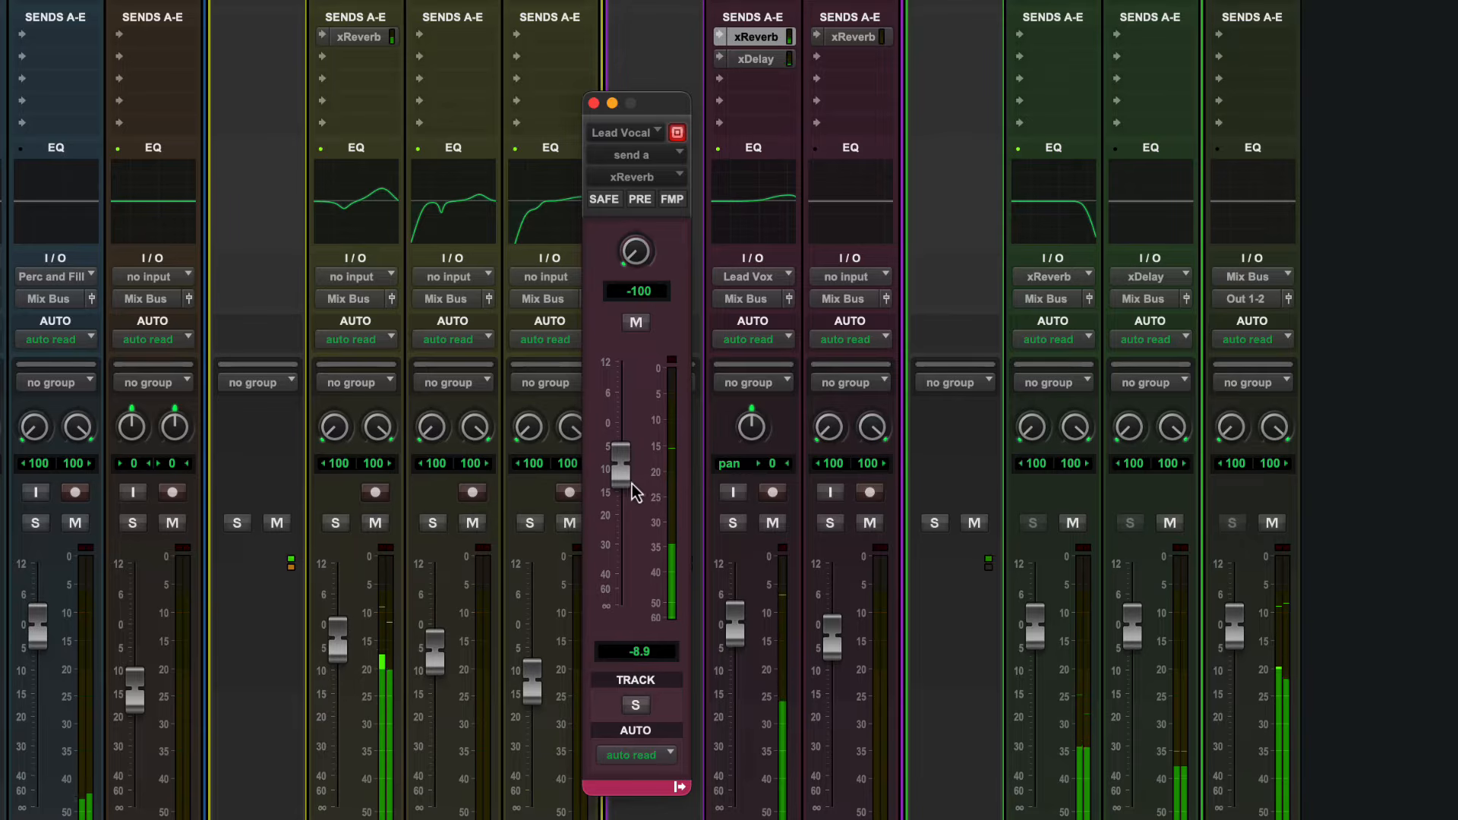
drag(621, 475, 630, 448)
drag(628, 420, 629, 477)
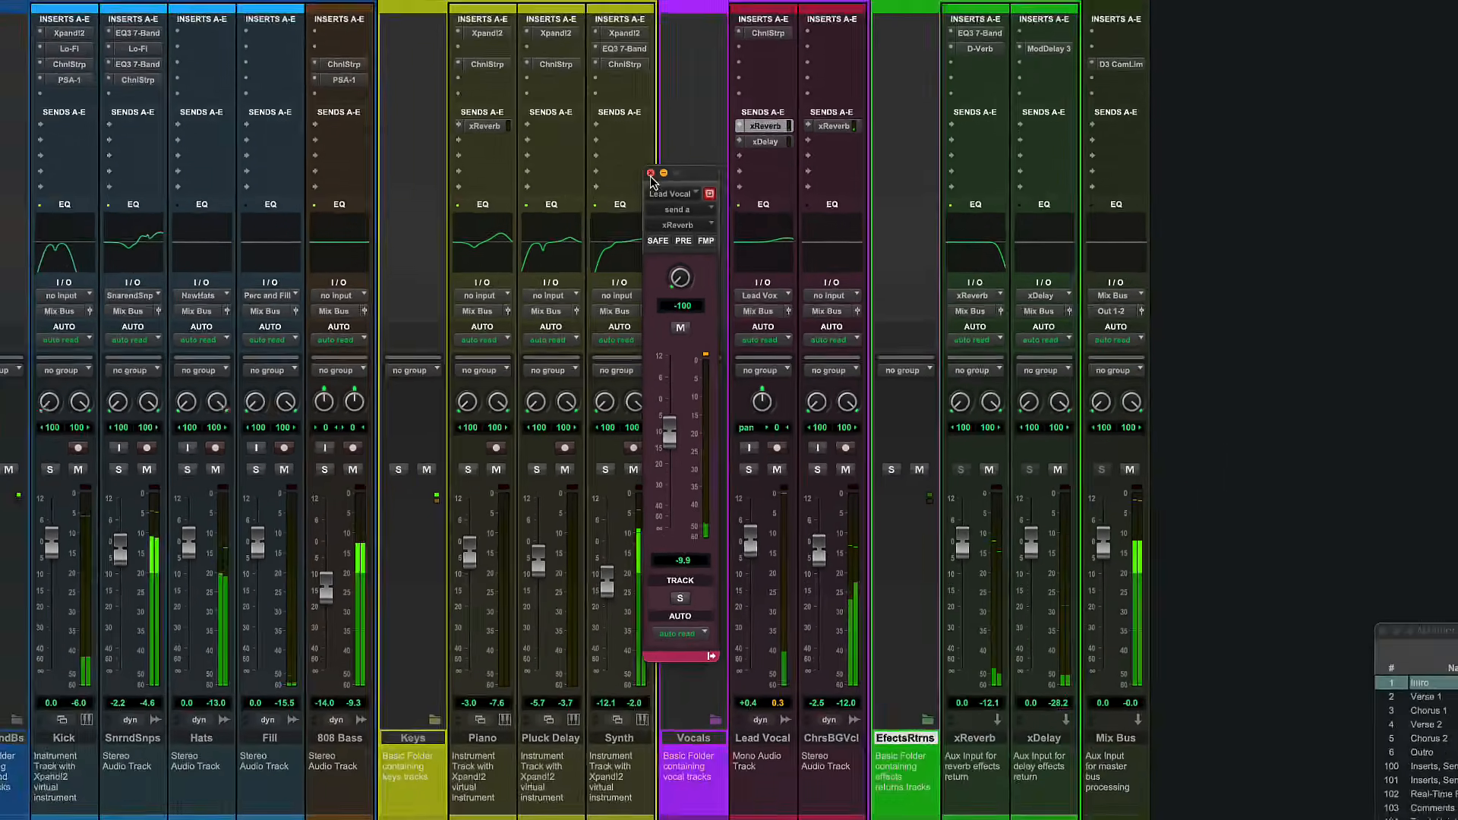
click(594, 104)
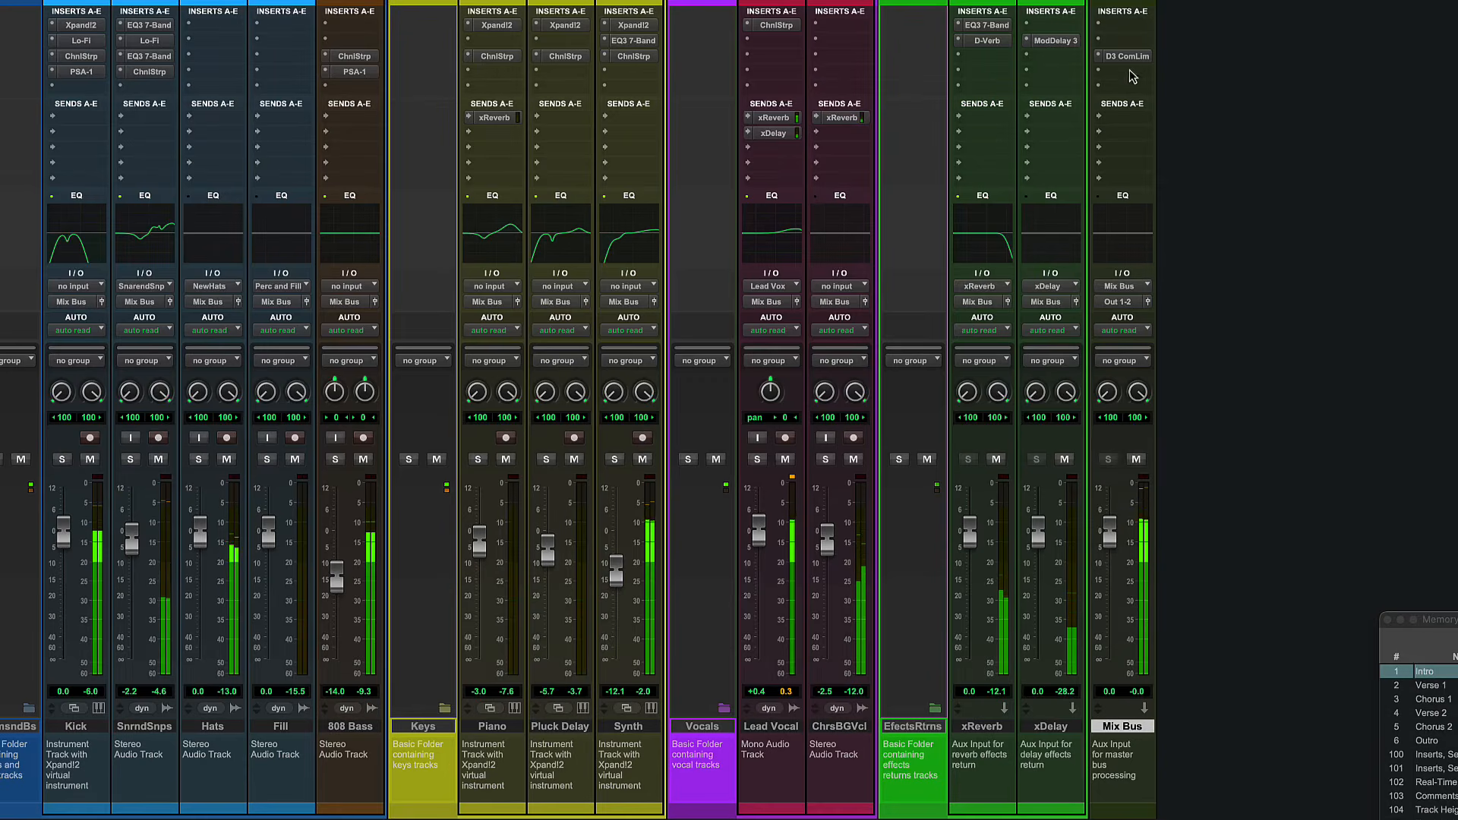
Examine the Mix Bus's Compressor/Limiter settings and the bounce option for its output, and close both without changes
click(1126, 57)
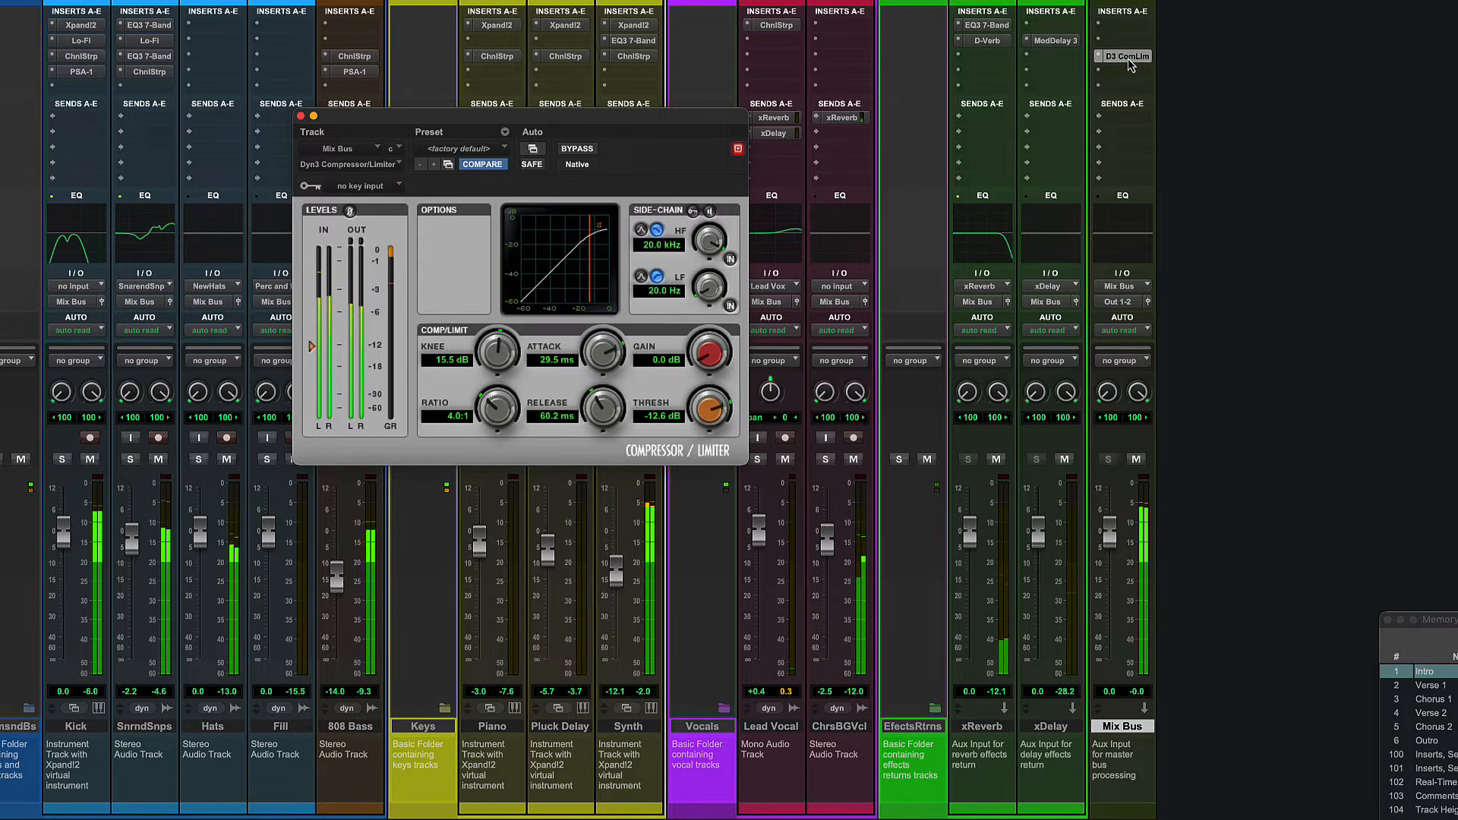
click(1131, 60)
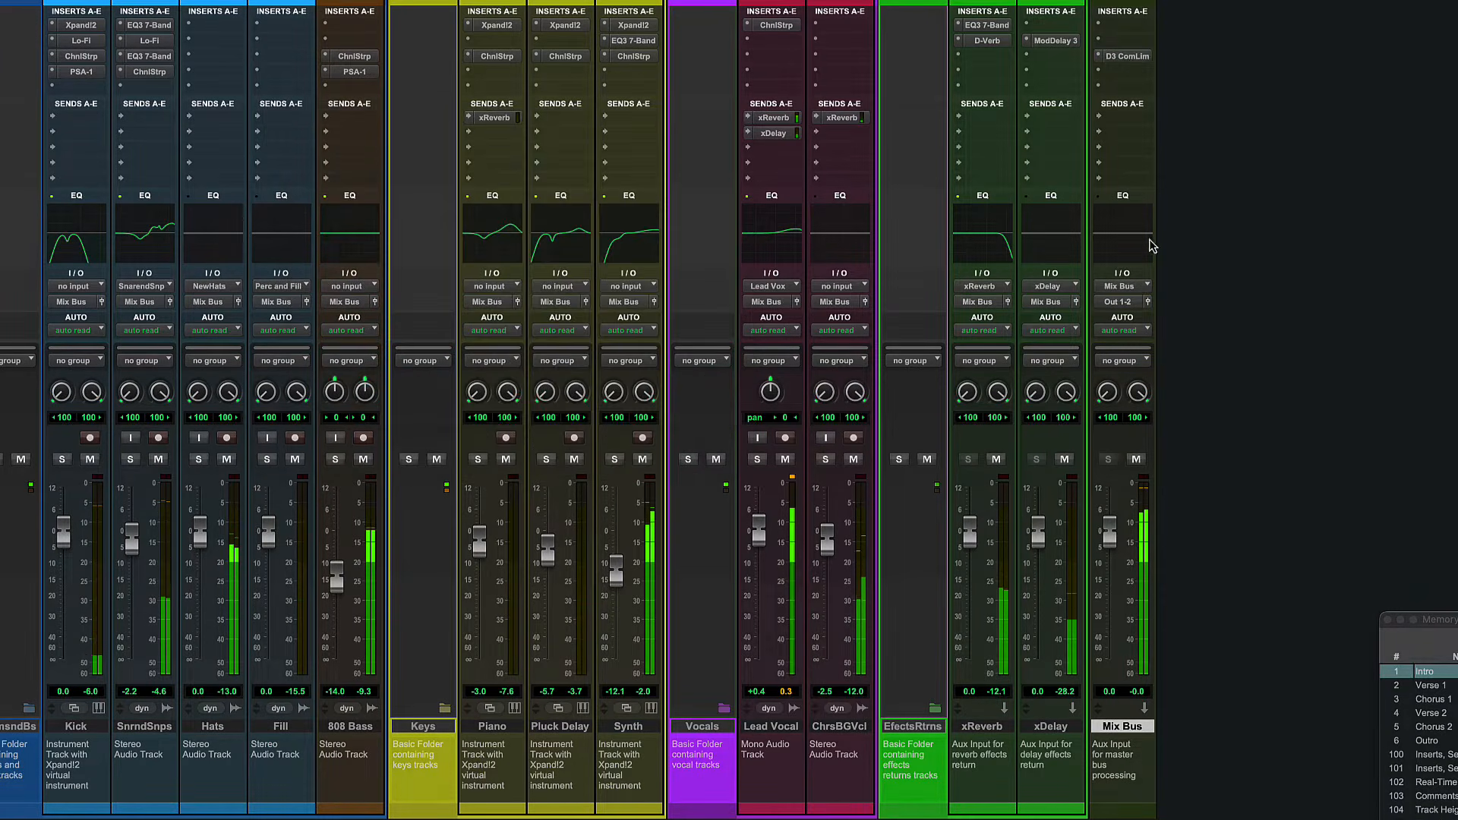
right_click(1131, 302)
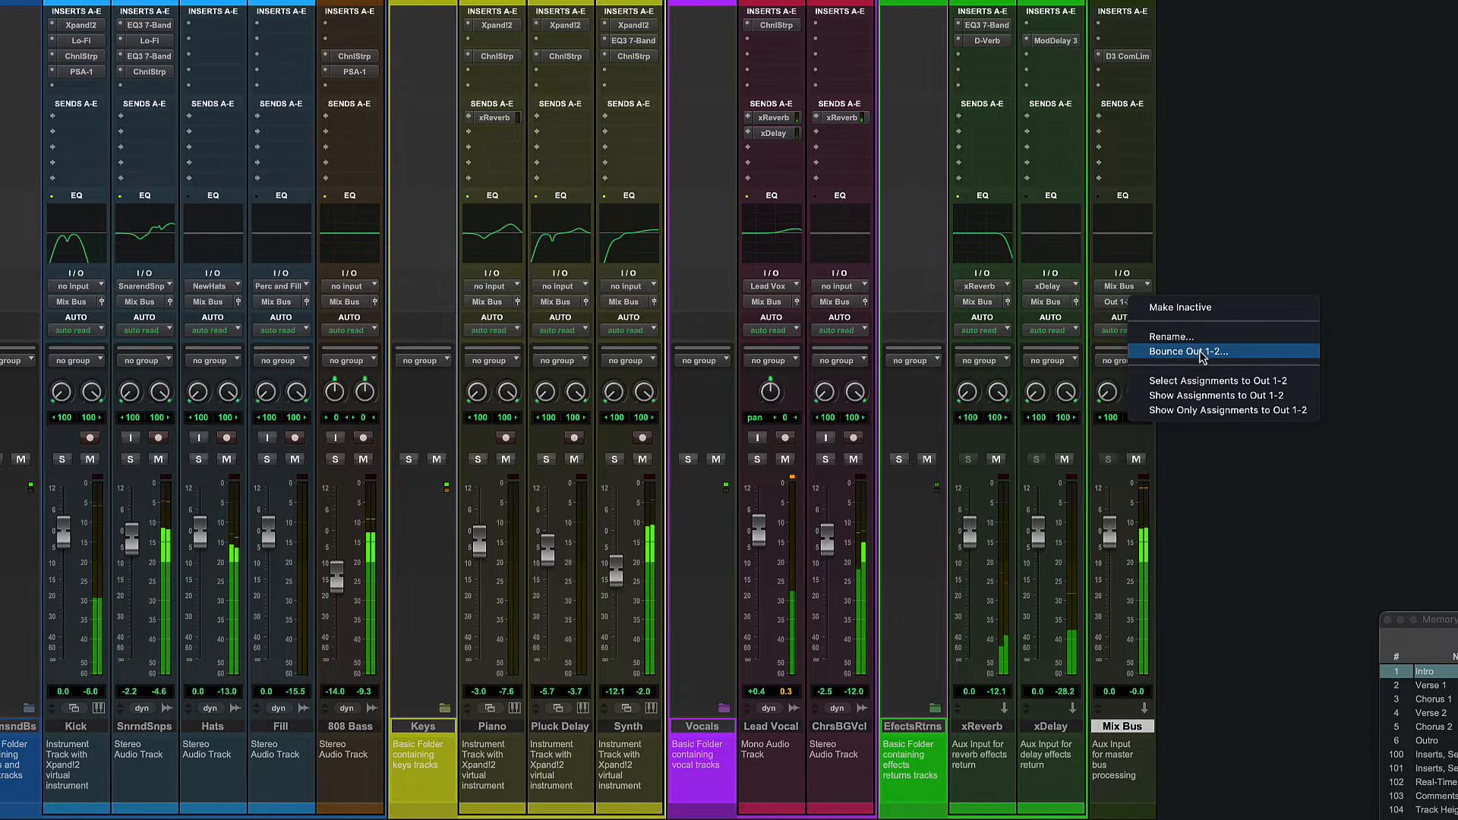
click(1204, 268)
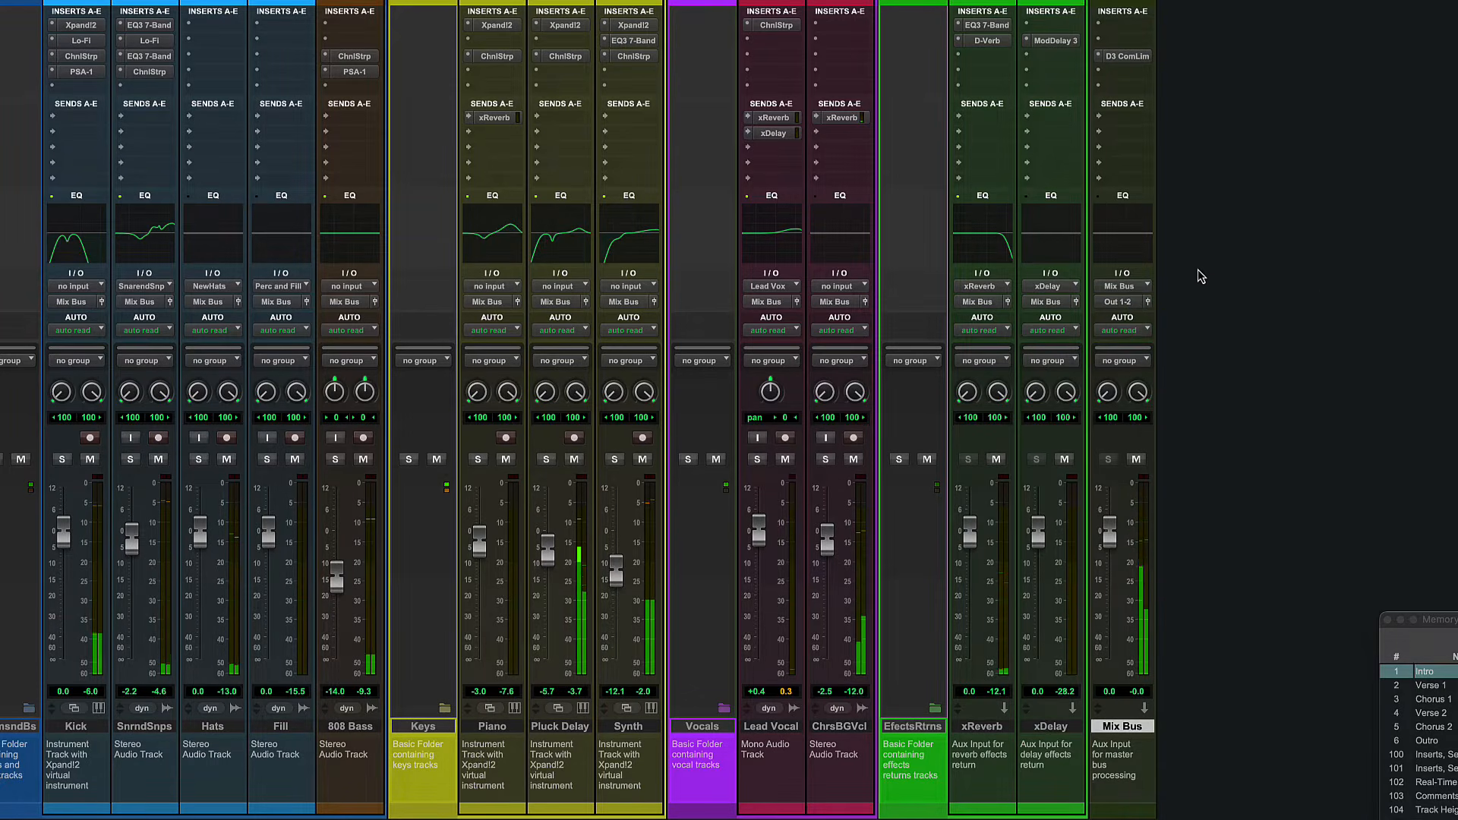
In the Edit window, collapse the Drums and Bass and Keys folder tracks
key(super+equal)
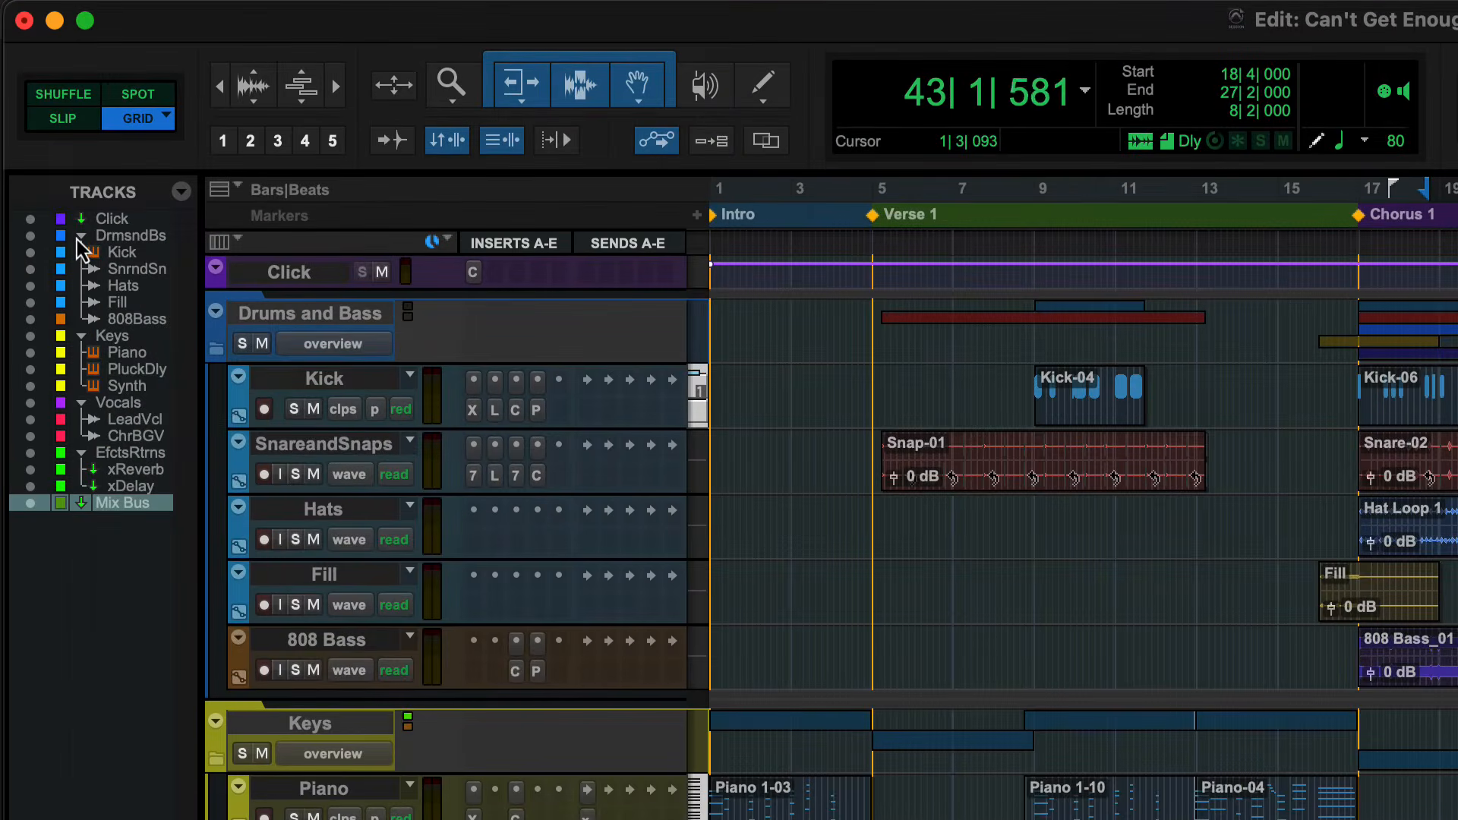
click(64, 194)
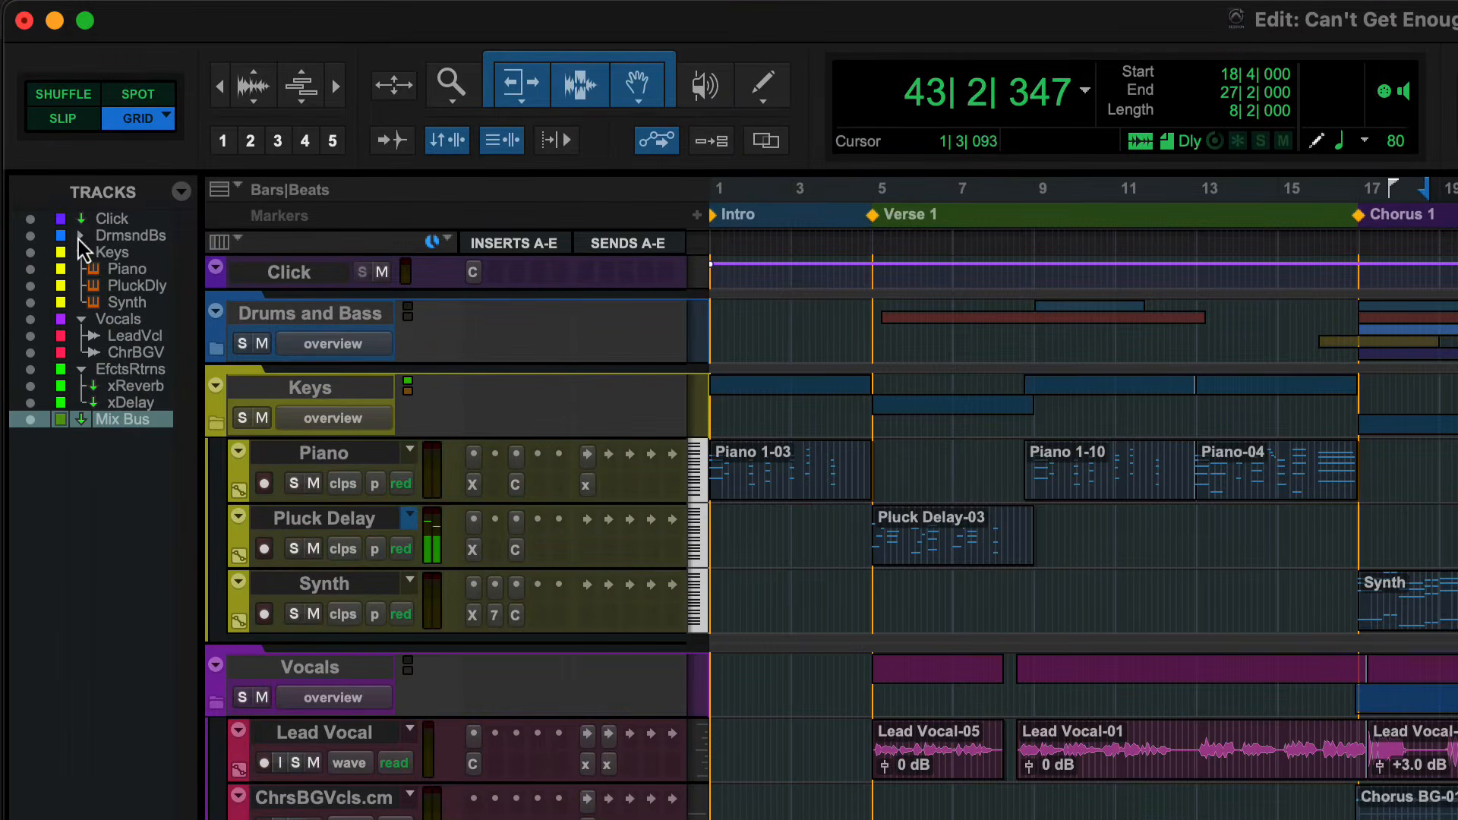
click(81, 252)
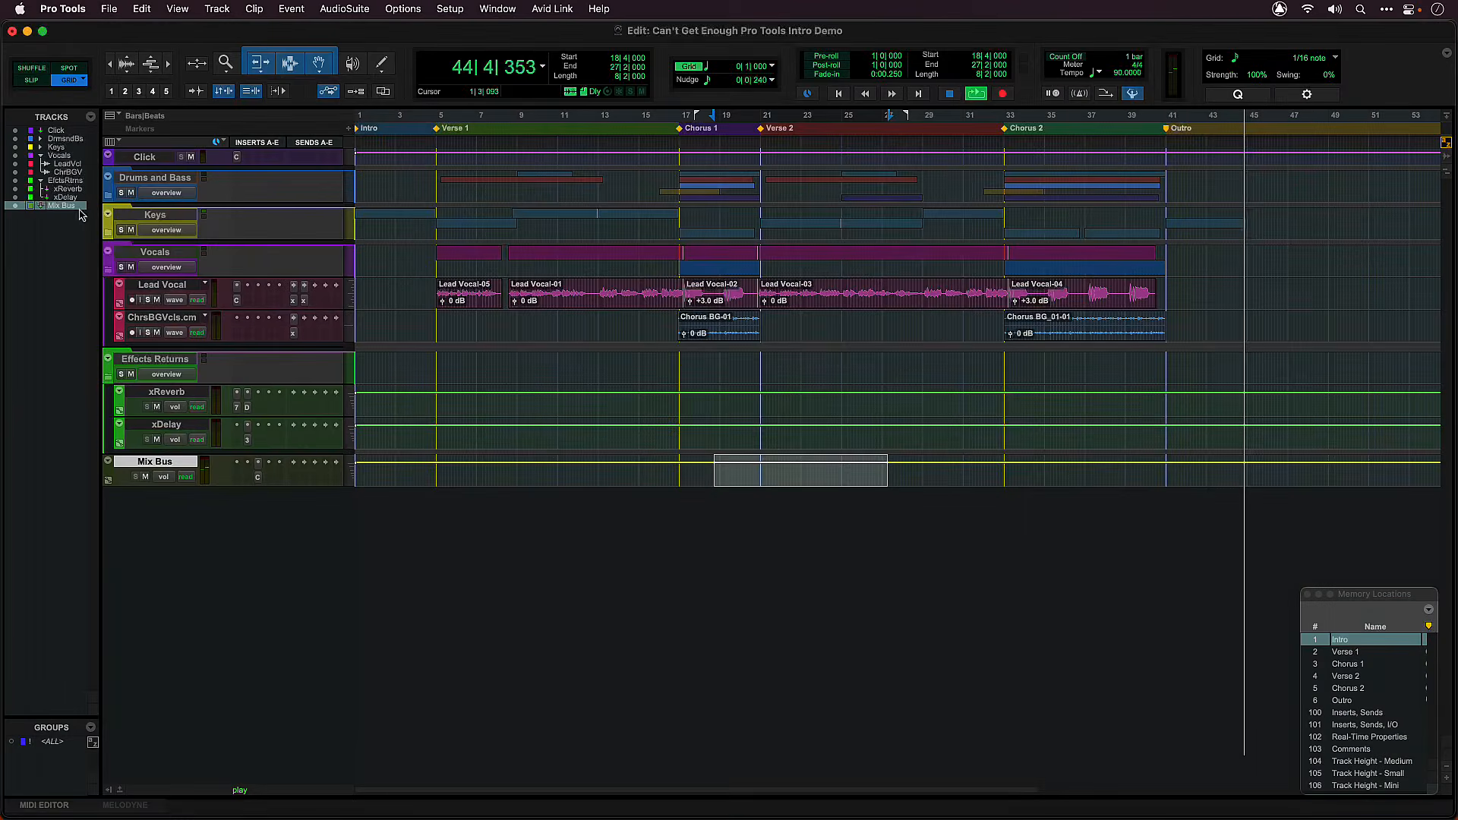
Expand the Keys and Drums and Bass folder tracks again, and stop playback
click(108, 215)
click(108, 176)
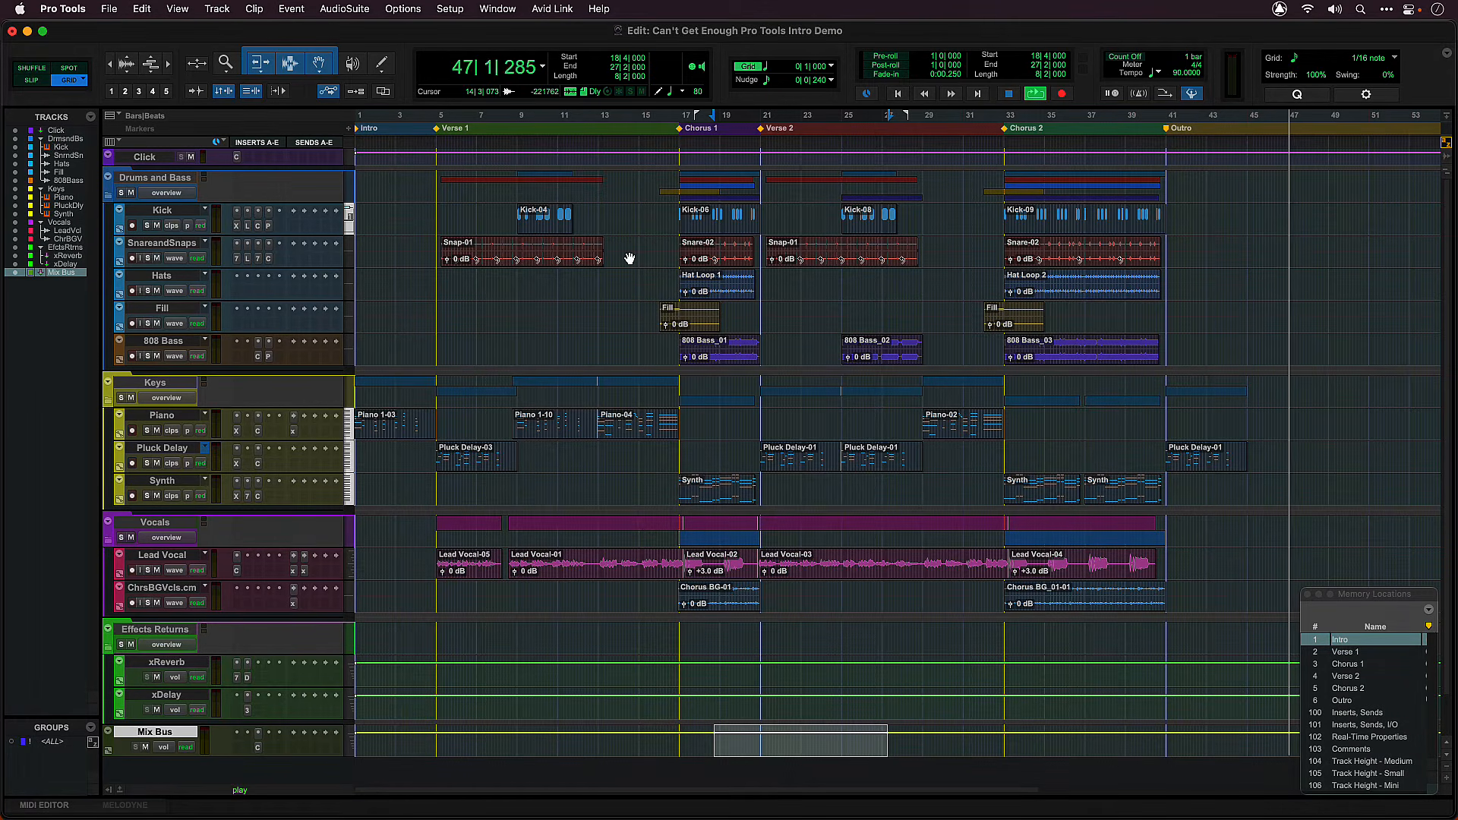
key(space)
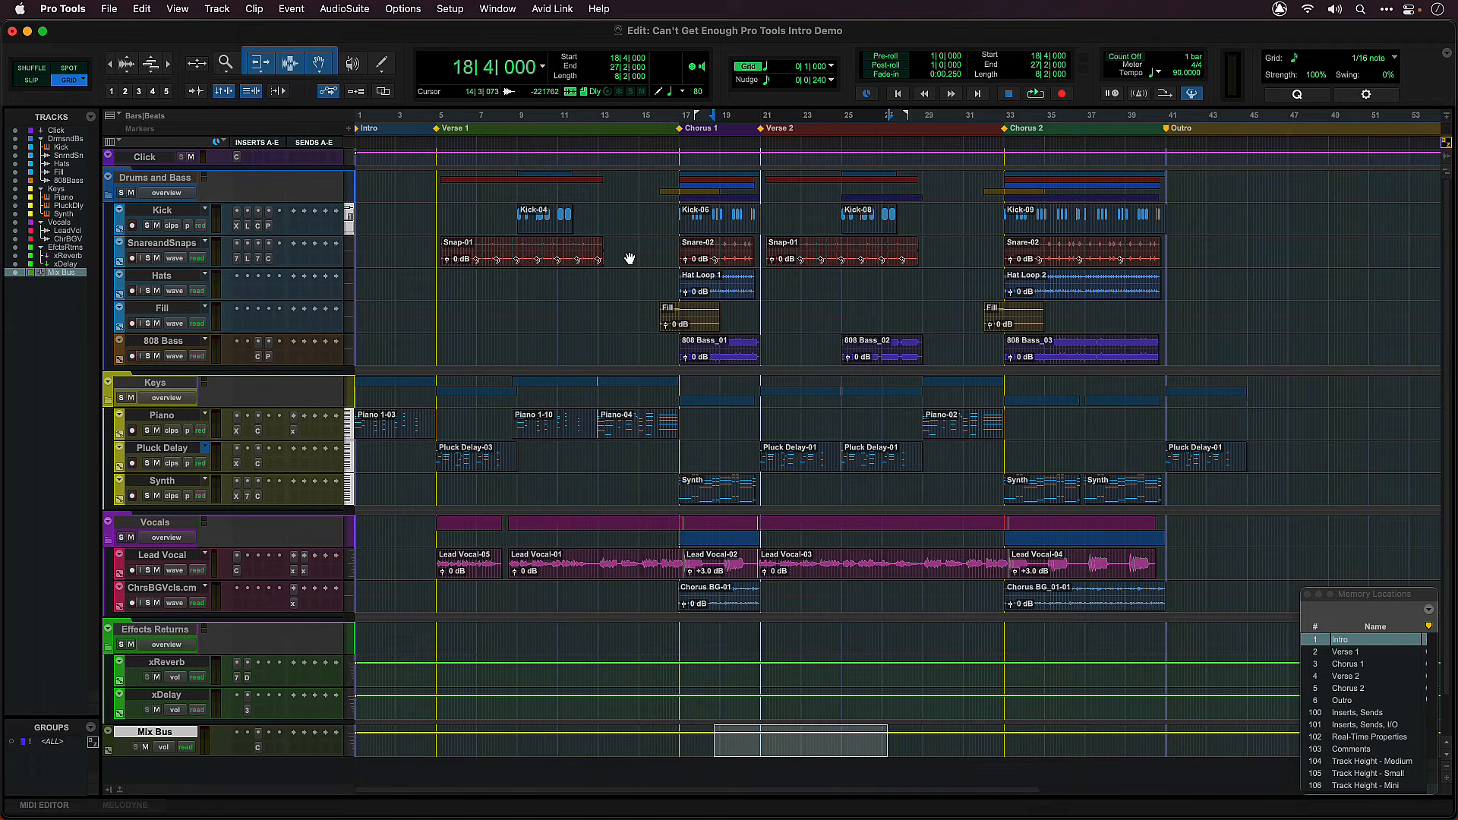